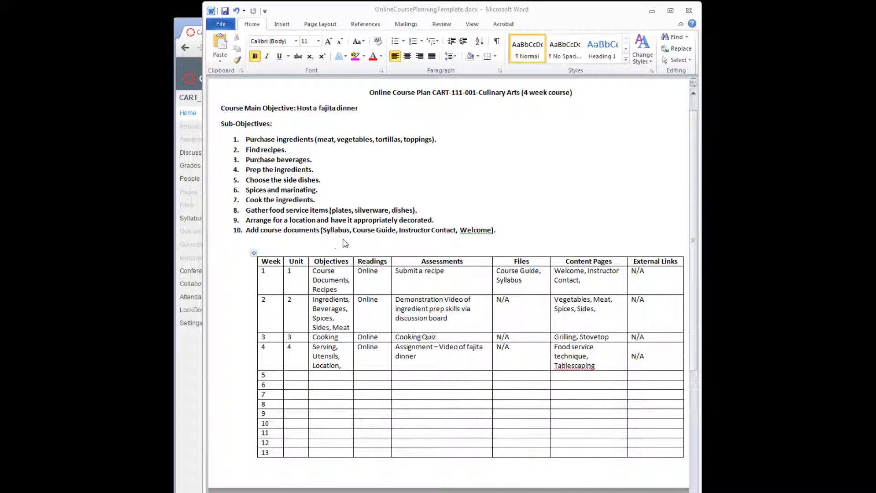
Step: Switch to the Canvas course and hide every course navigation item from students except Home and Modules, saving the change
key("alt+Tab")
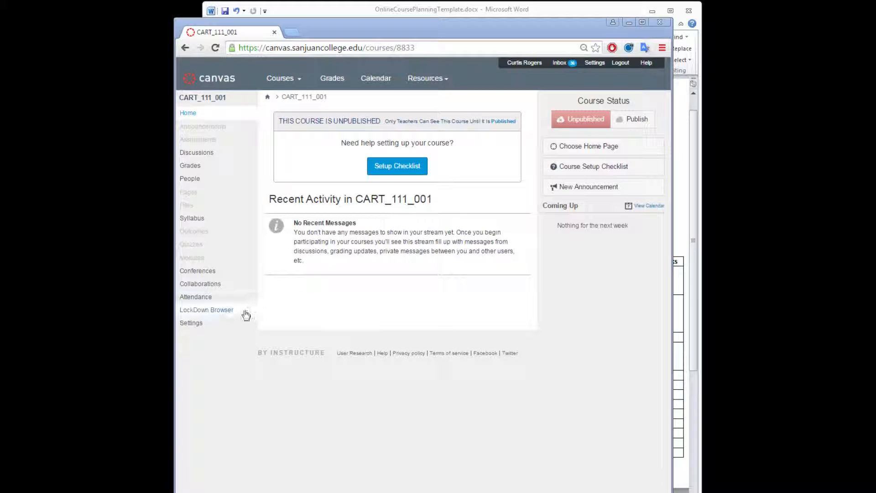
left_click(188, 324)
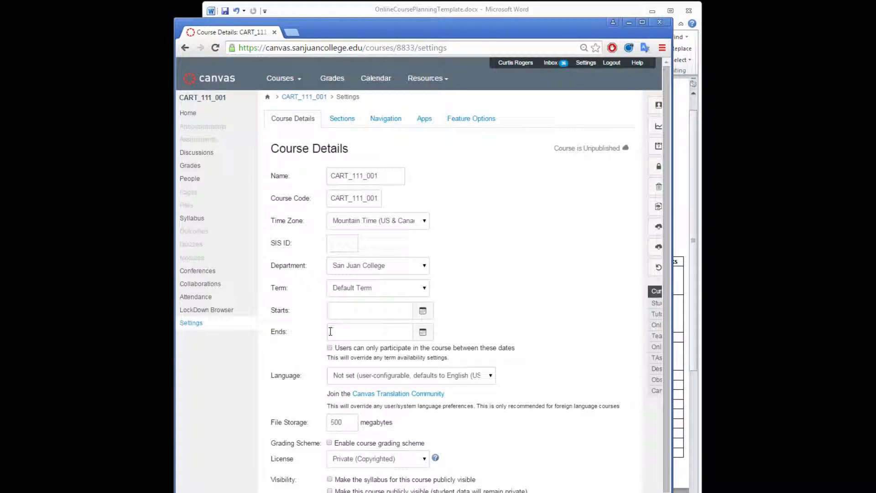
left_click(380, 121)
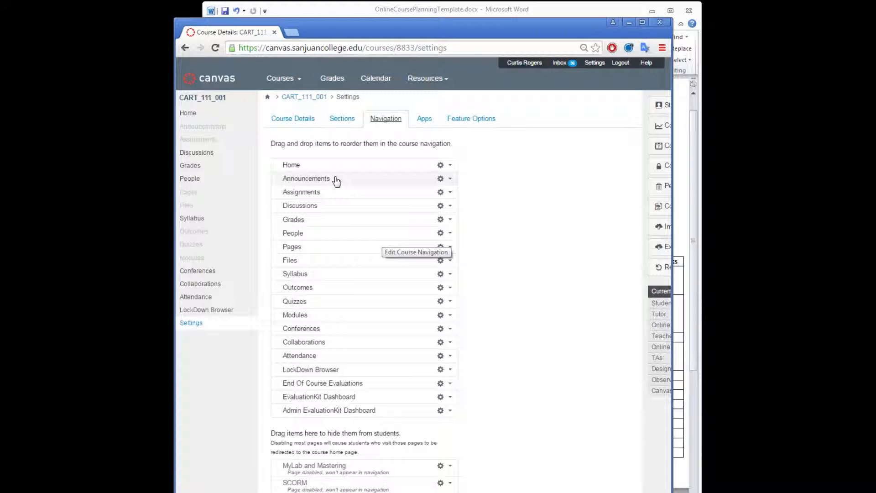
left_click_drag(334, 179, 314, 448)
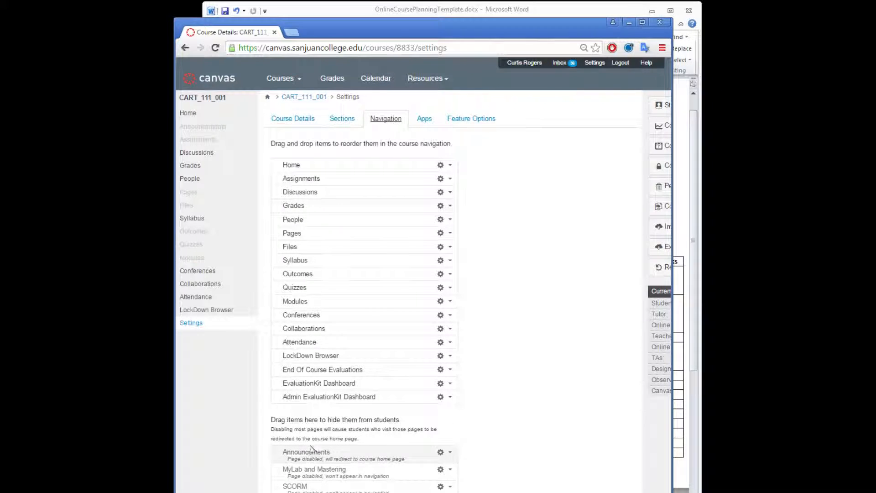
left_click_drag(334, 190, 308, 456)
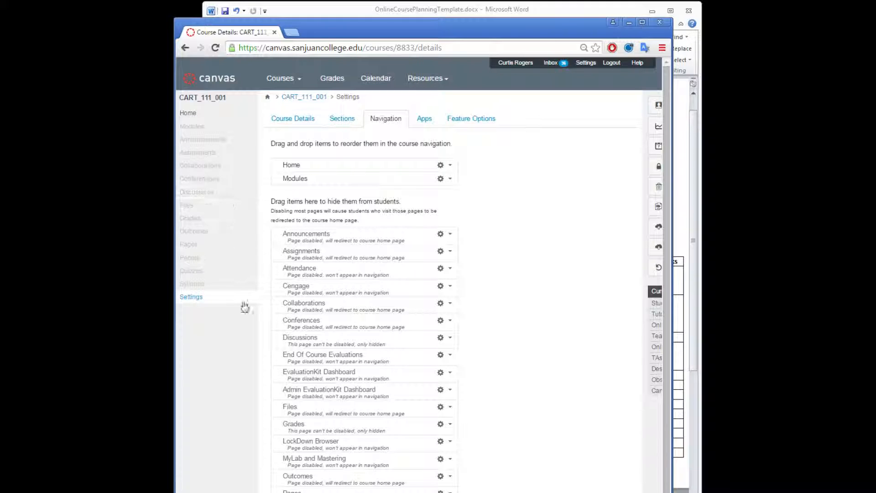
left_click(188, 113)
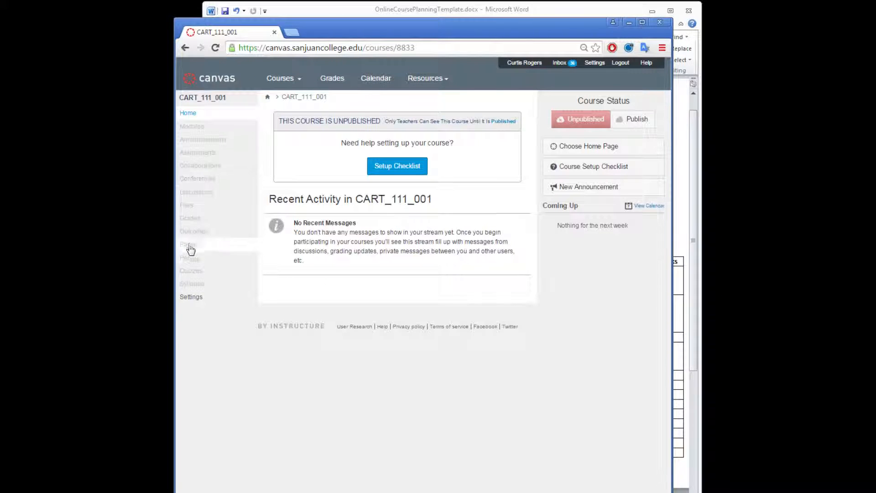
Step: Consult the course plan in Word and add a module named Start Here to the course in Canvas
left_click(187, 128)
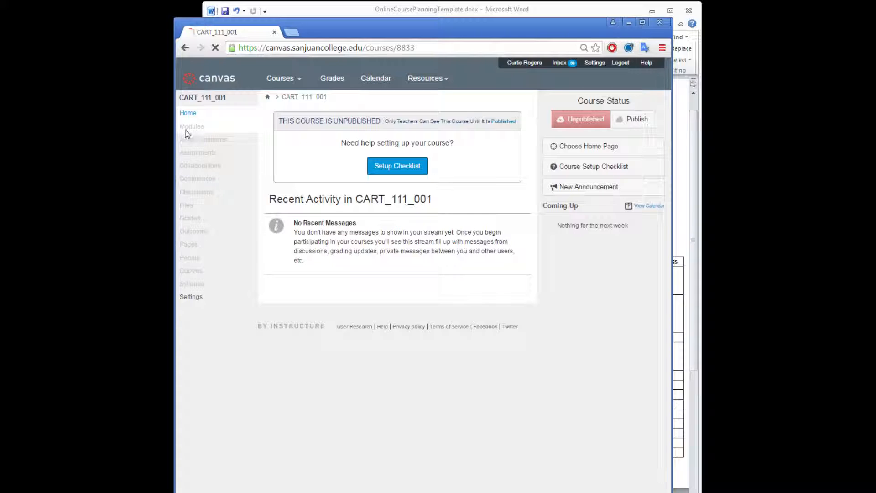
left_click(351, 12)
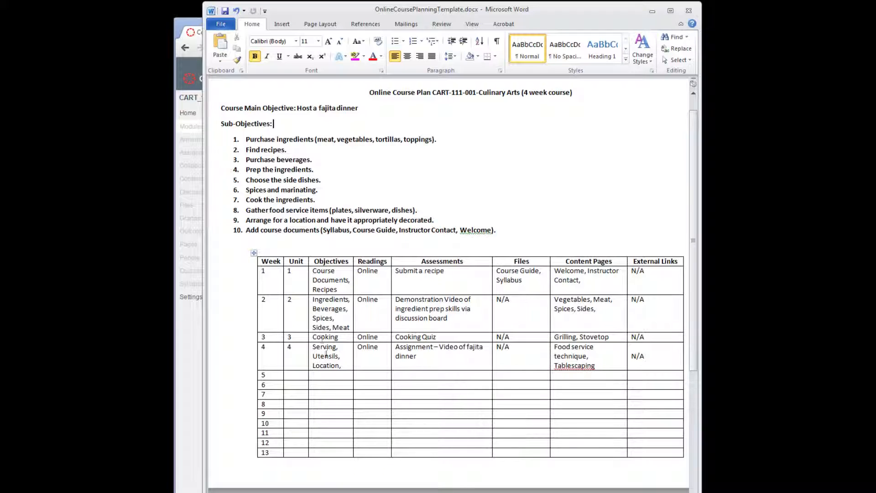
left_click(196, 328)
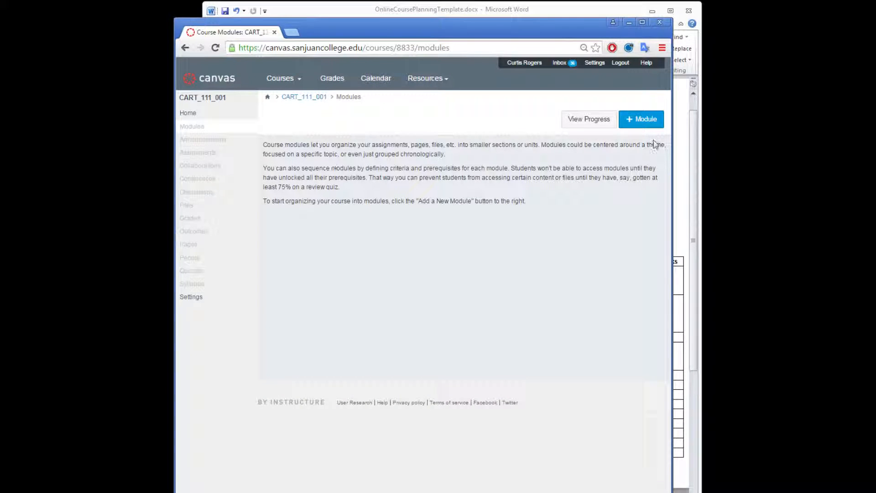
left_click(650, 122)
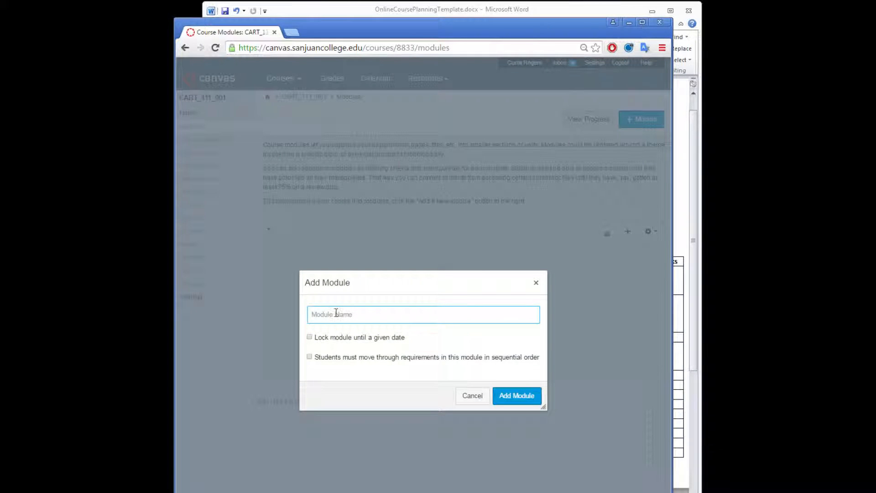
type("S")
left_click(524, 397)
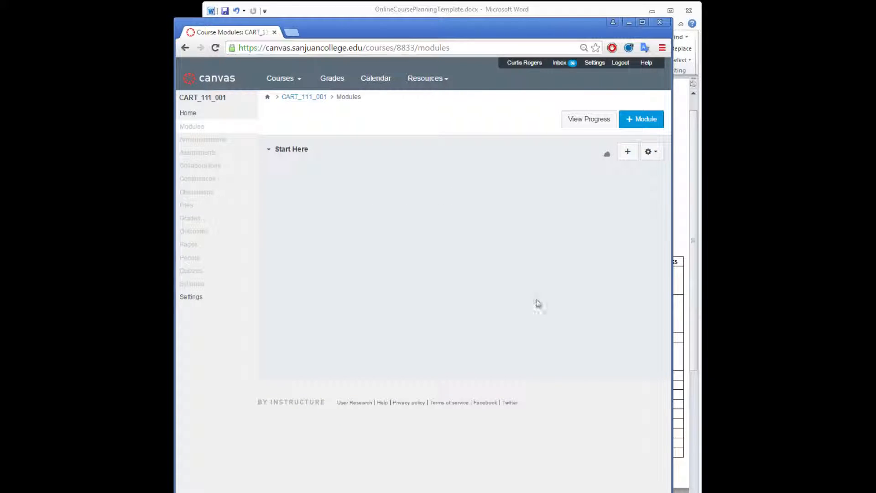
Step: Add two more course modules named Recipes and Ingredients
left_click(643, 121)
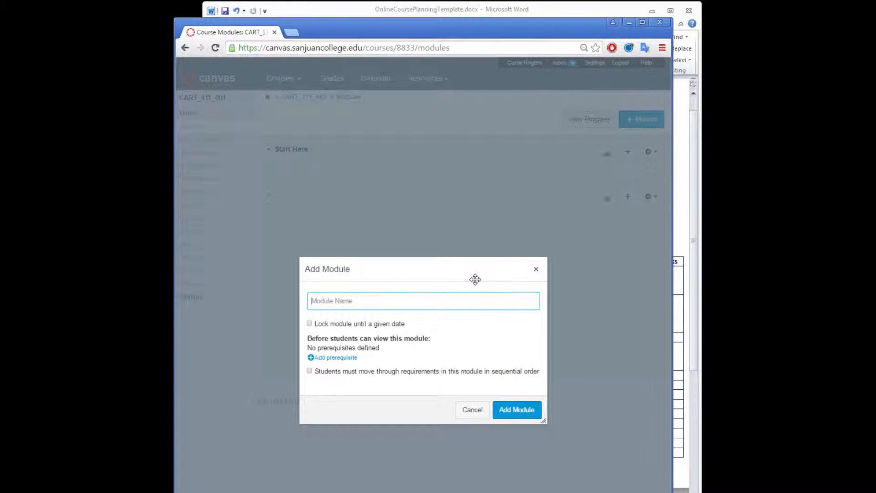
type("Recipes")
left_click(516, 410)
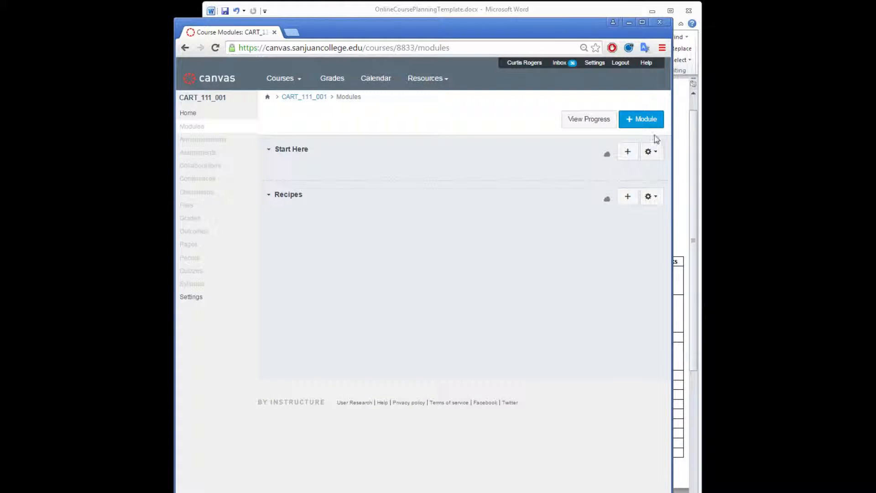
left_click(647, 121)
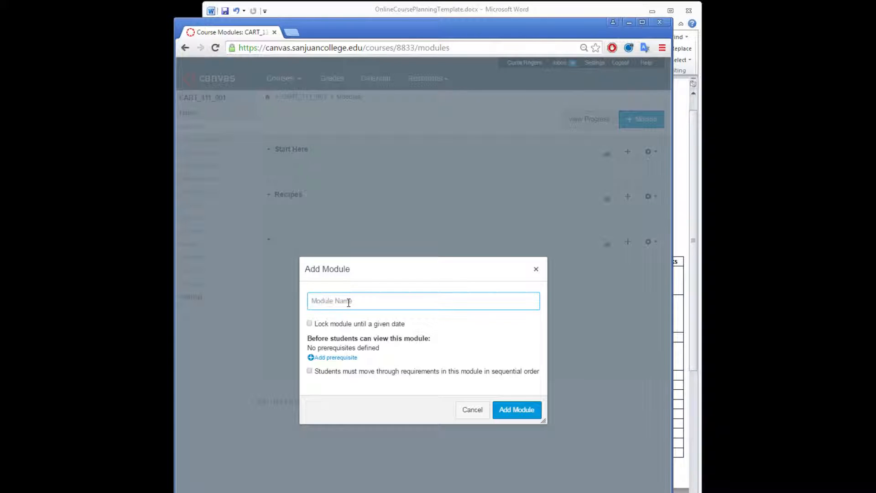
type("Ingredients")
left_click(515, 410)
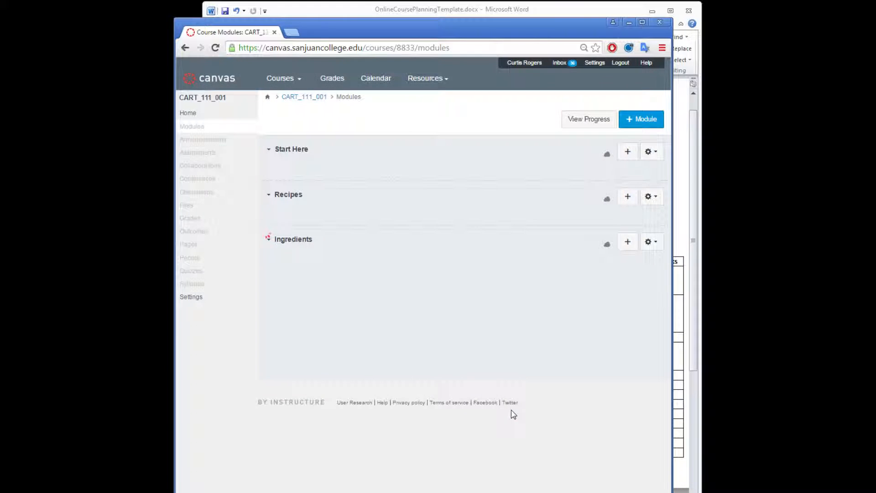
Step: Add two further course modules named Cooking and Serving
left_click(658, 121)
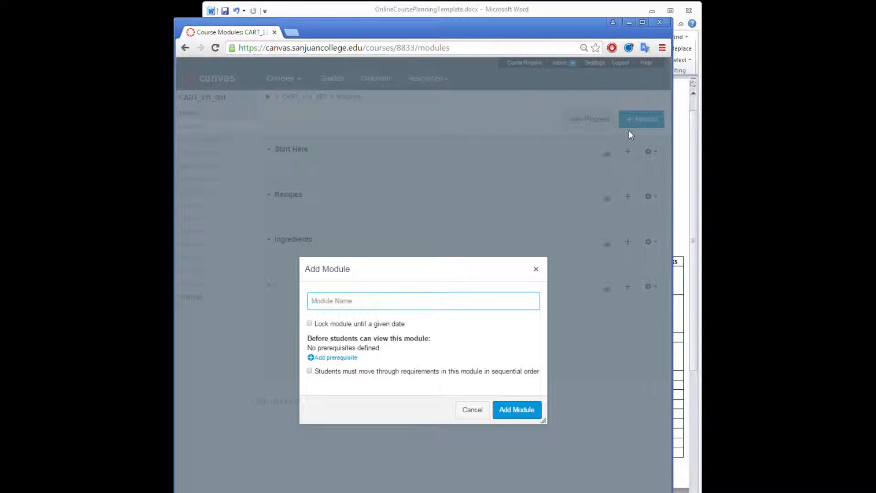
type("Coooking")
left_click(318, 301)
key("Delete")
left_click(512, 412)
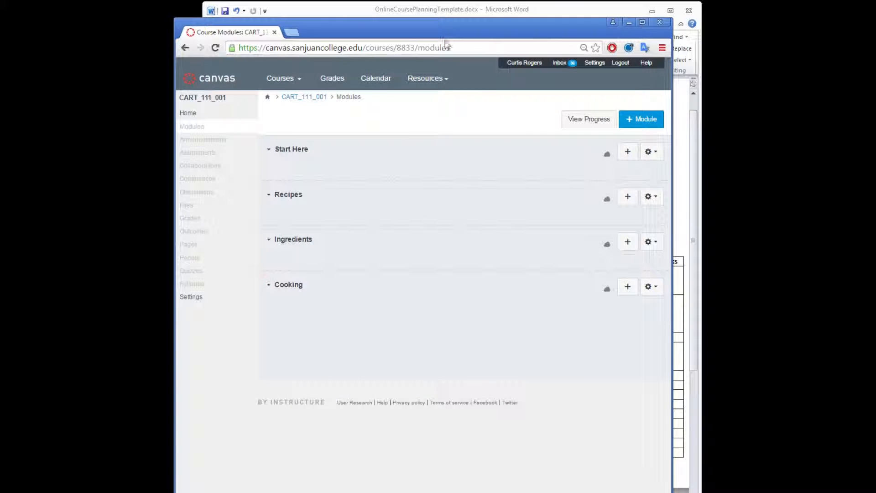
left_click(644, 120)
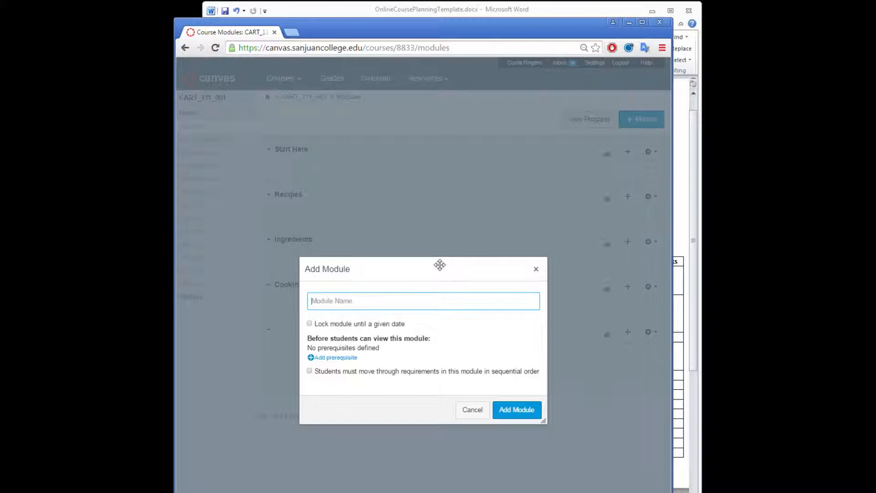
type("Serving")
left_click(510, 411)
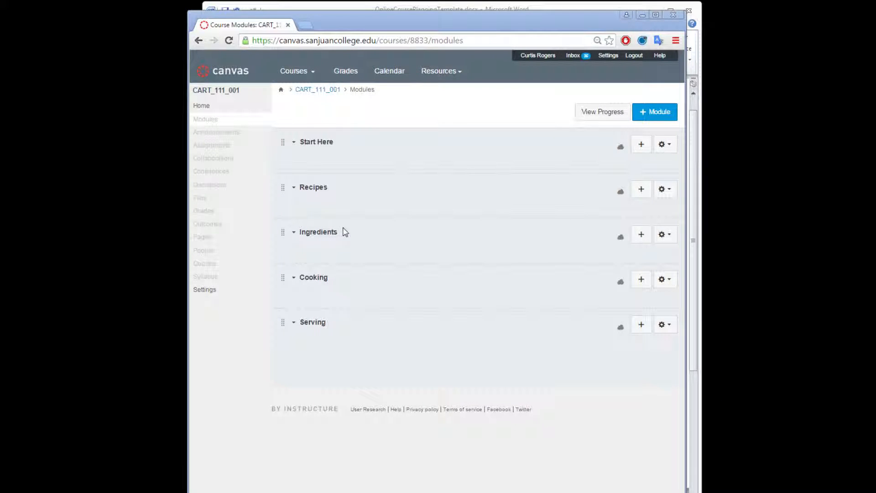
Step: Check the assessments in the Word course plan and create a Canvas assignment named Fajita Recipe without description
left_click(369, 6)
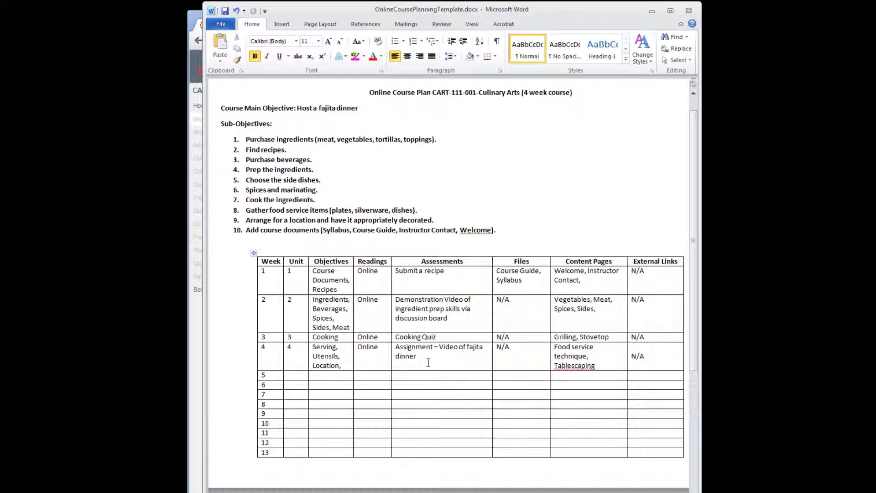
left_click(196, 336)
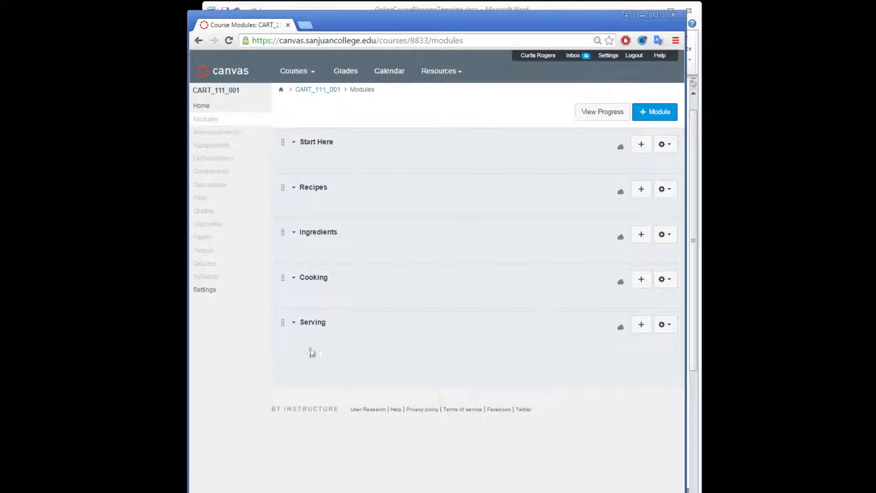
left_click(218, 145)
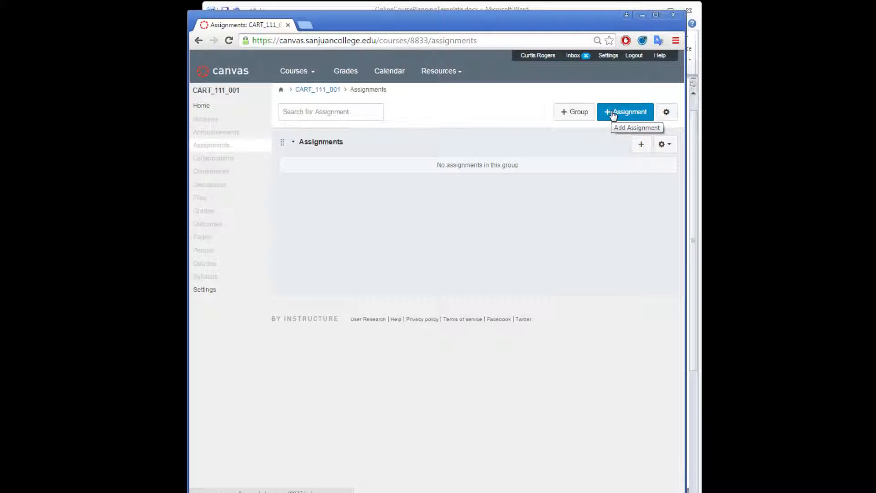
left_click(612, 113)
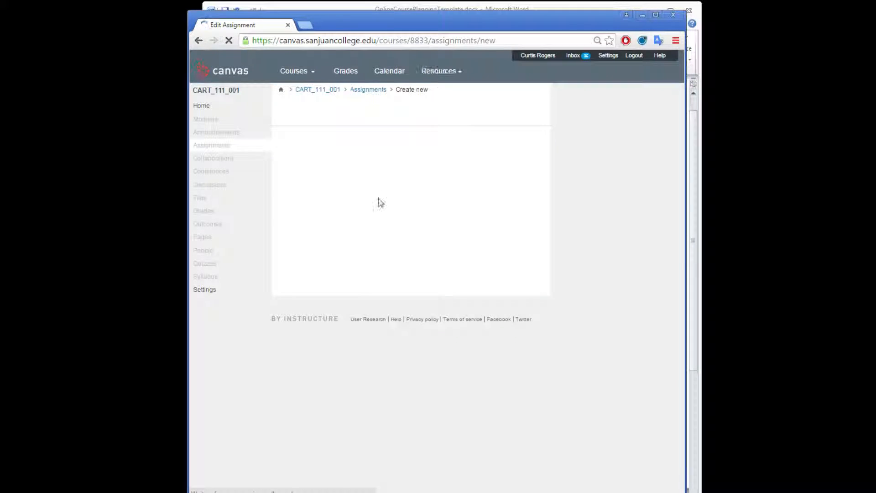
left_click(339, 143)
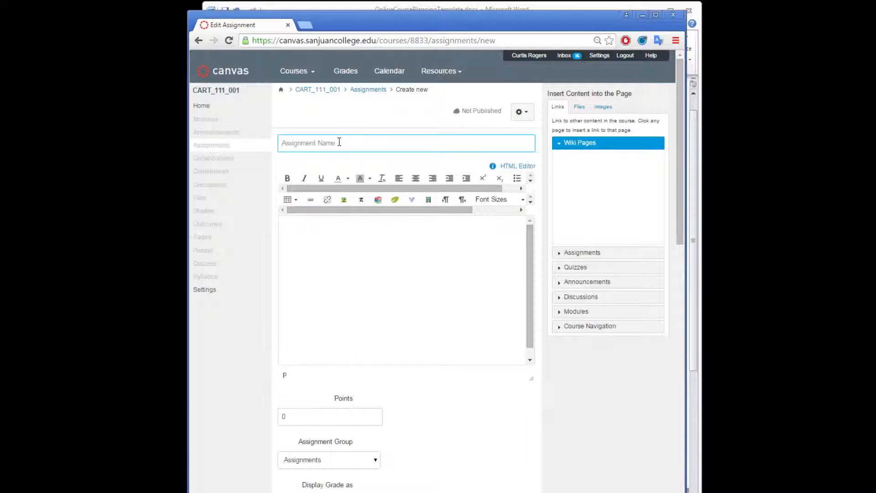
type("Fajita Recipe")
scroll(488, 395, "down", 12)
scroll(471, 353, "up", 4)
scroll(397, 155, "down", 4)
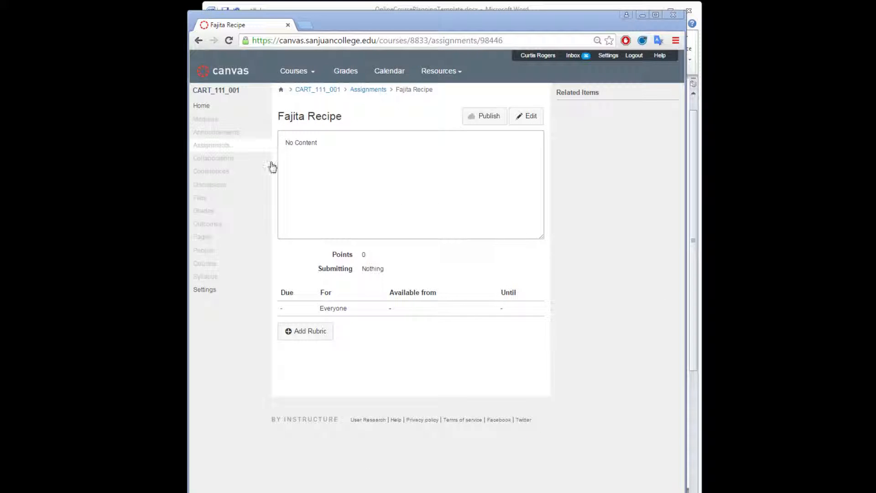
Step: Create and save a second assignment named Video of Fajita Dinner, based on the week 4 assessment in the Word course plan
left_click(221, 147)
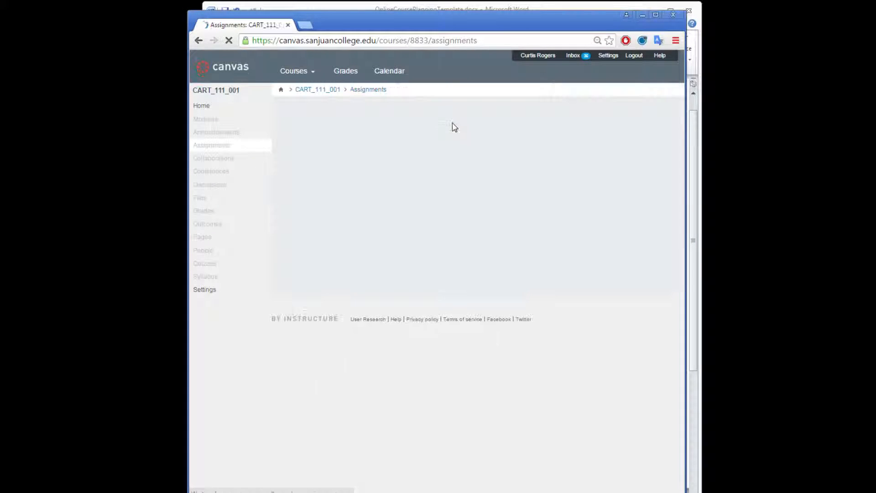
left_click(614, 113)
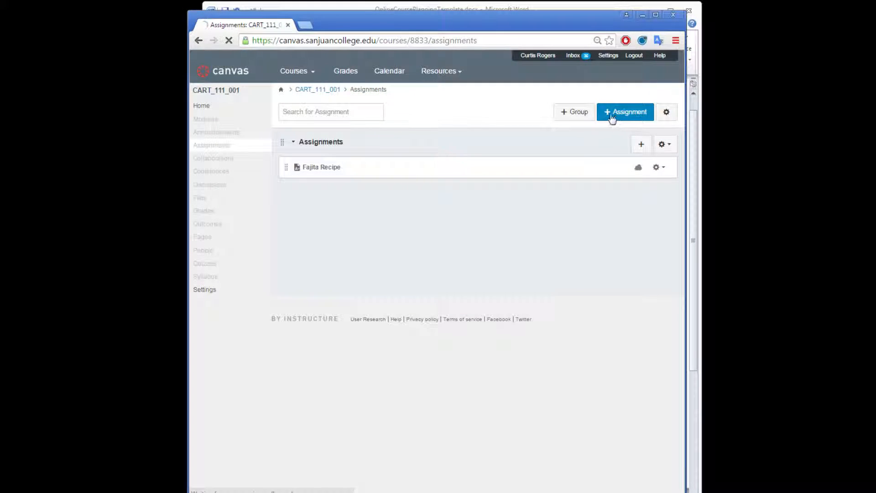
left_click(488, 10)
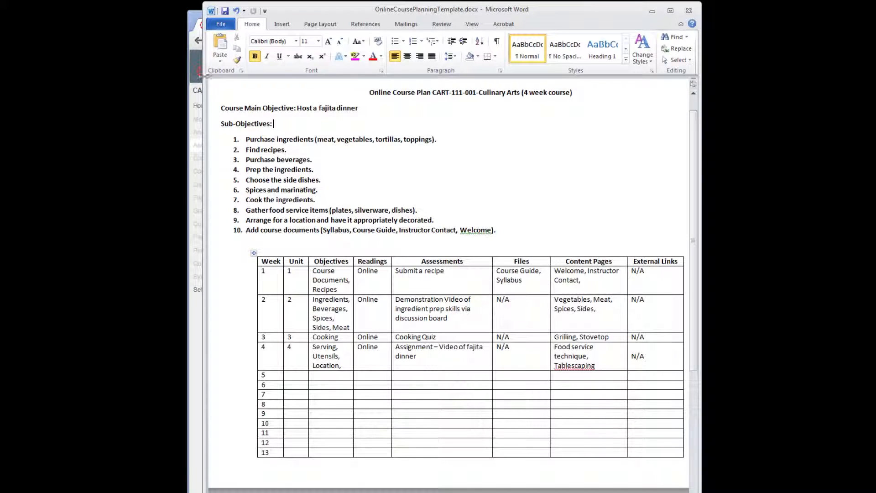
left_click(192, 23)
left_click(354, 142)
type("Video of Fajita Dinner")
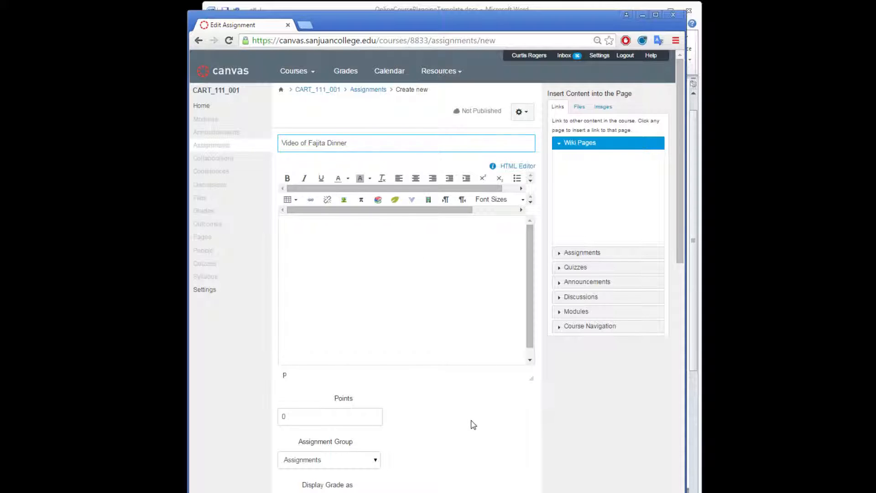
scroll(469, 420, "down", 15)
left_click(522, 442)
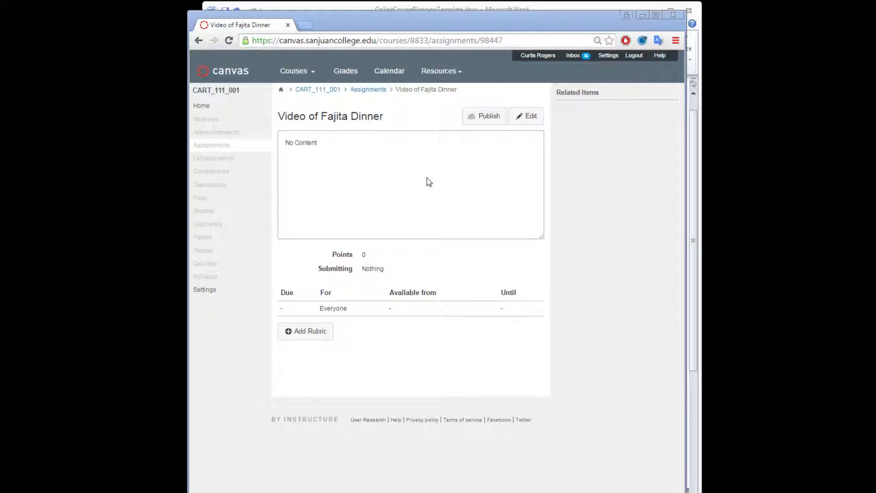
Step: Check the week 2 assessment in the Word course plan, and create and save a Canvas discussion titled Ingredient Prep Skills
left_click(338, 11)
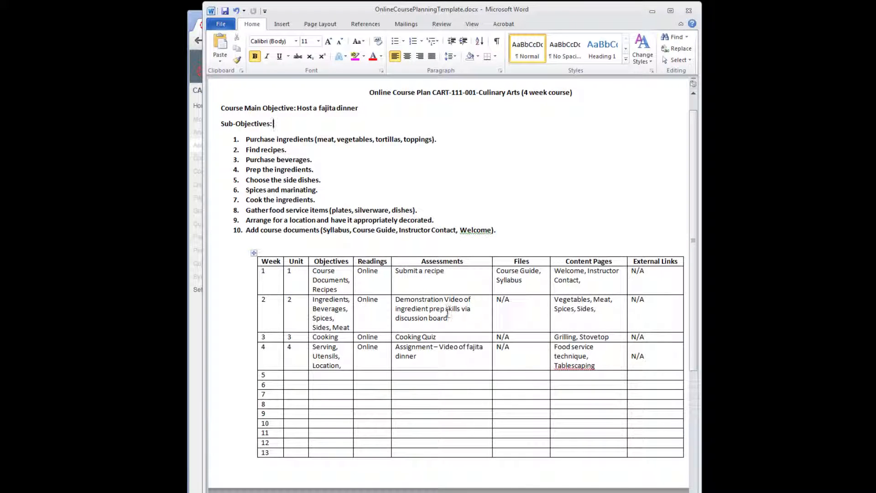
left_click(199, 331)
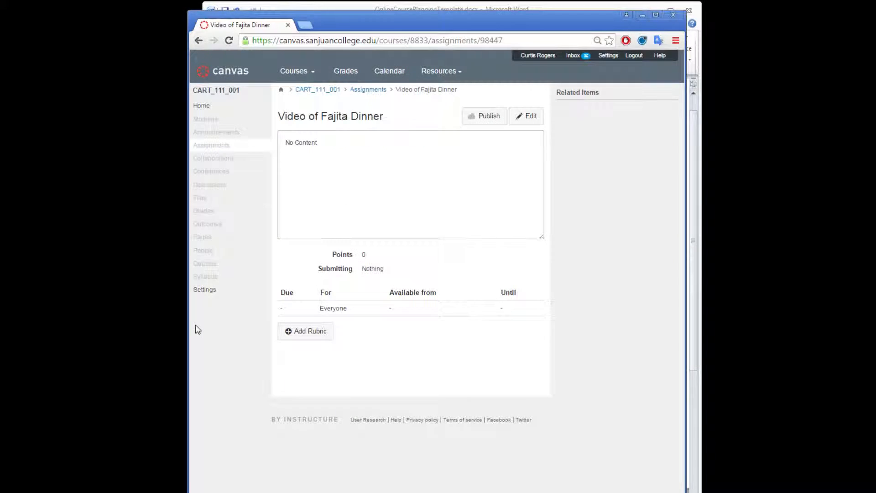
left_click(212, 188)
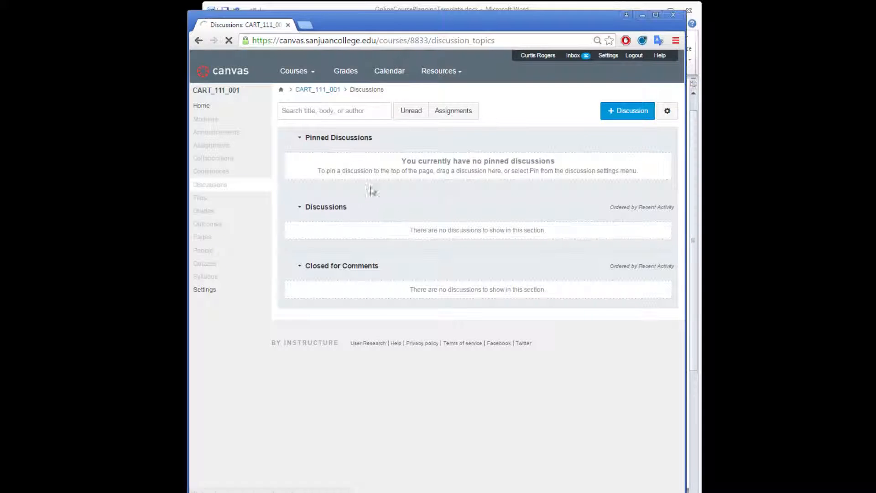
left_click(611, 111)
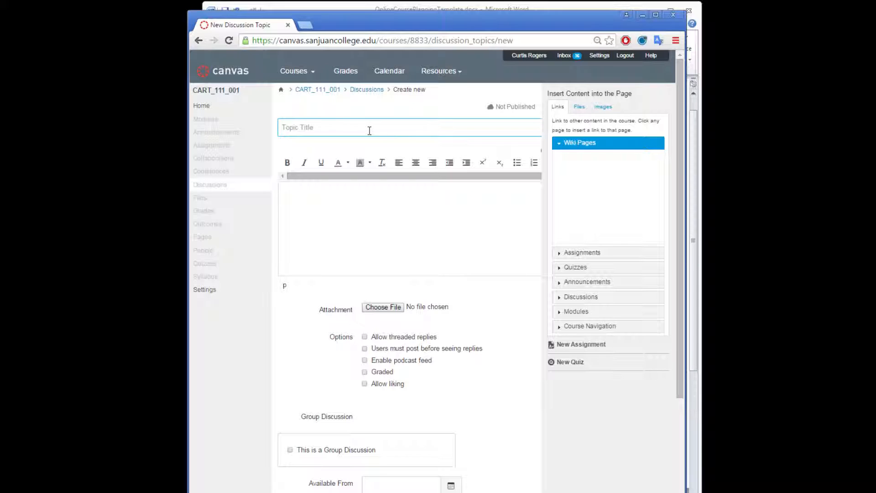
type("Ingredient Prep Skills")
scroll(410, 228, "down", 3)
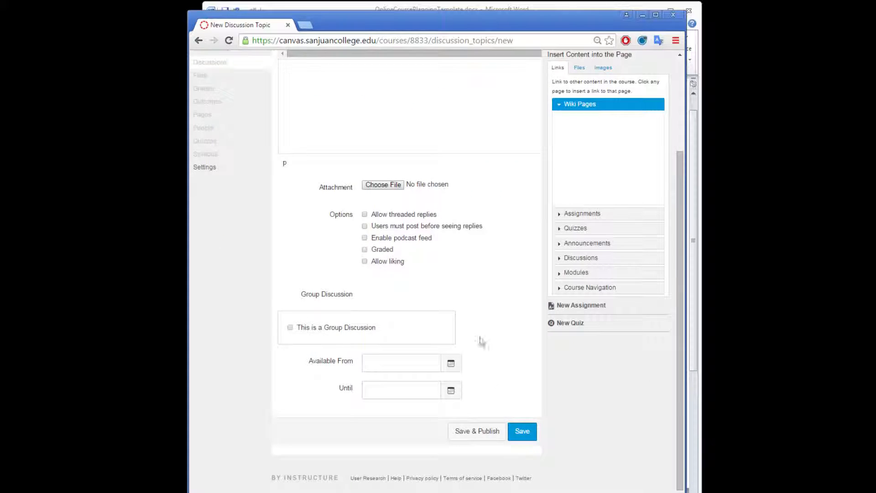
left_click(523, 432)
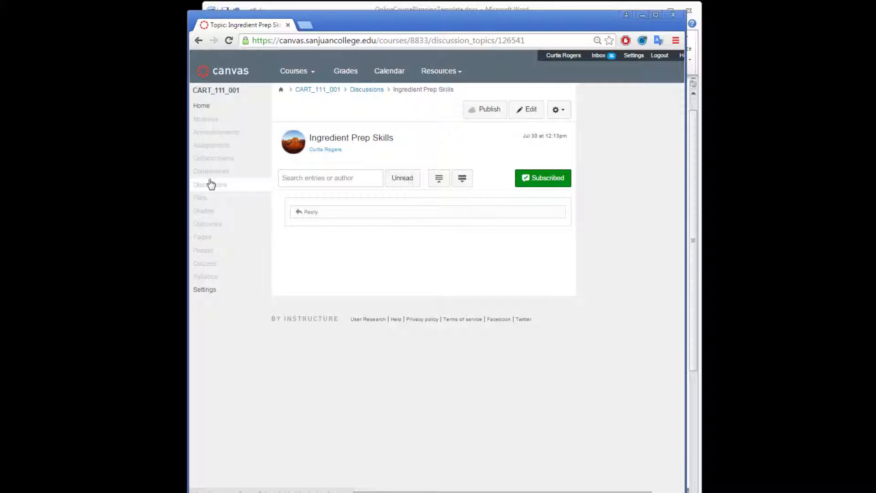
Step: Check the week 3 assessment in the Word course plan, and create and save a Canvas quiz named Cooking Quiz
left_click(200, 265)
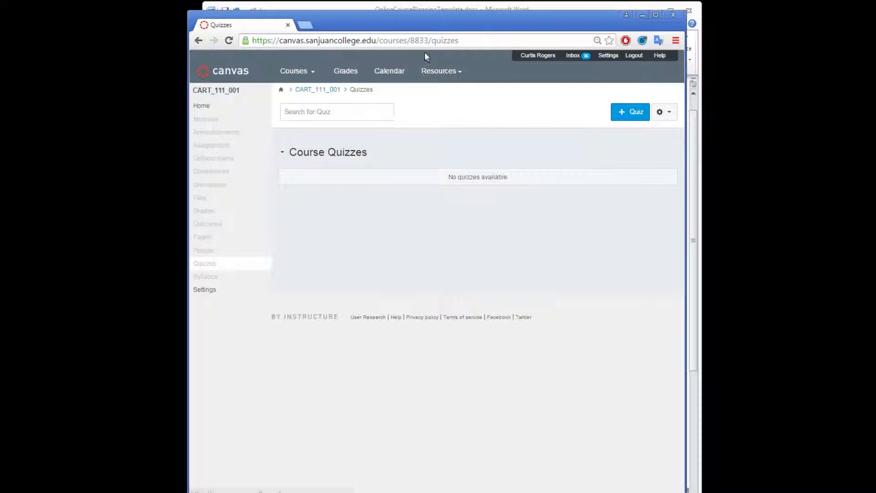
left_click(424, 7)
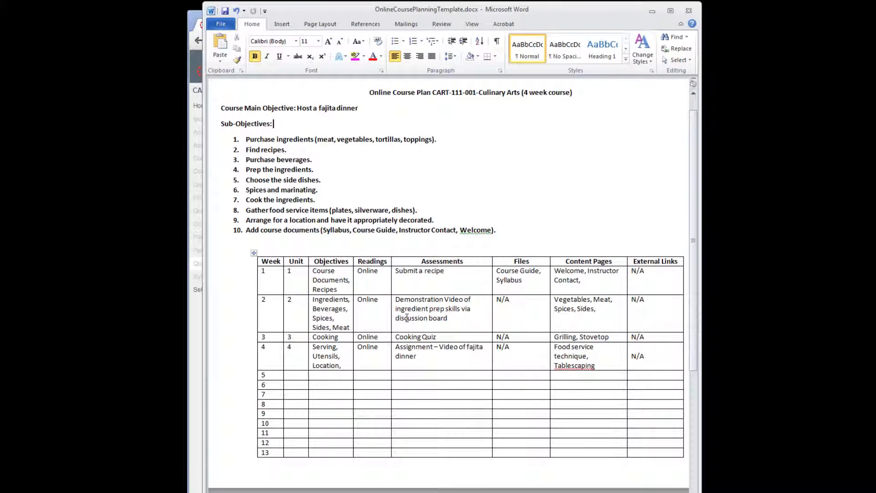
left_click(191, 16)
left_click(441, 211)
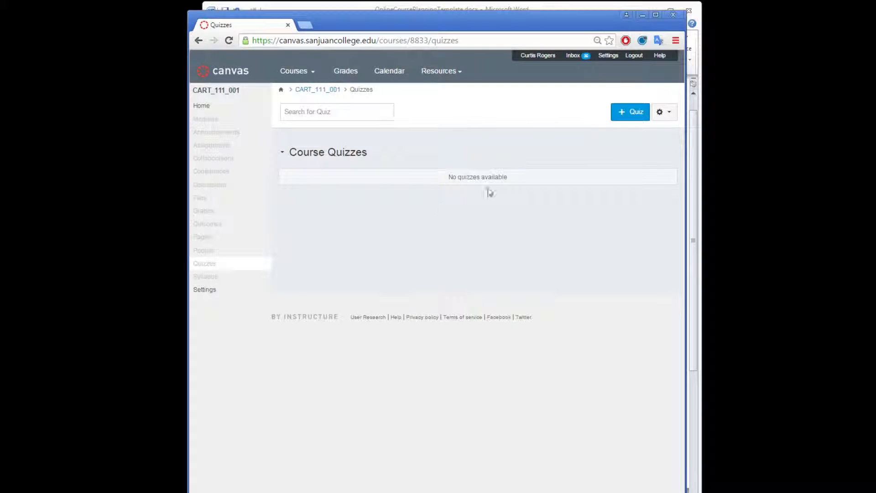
left_click(624, 117)
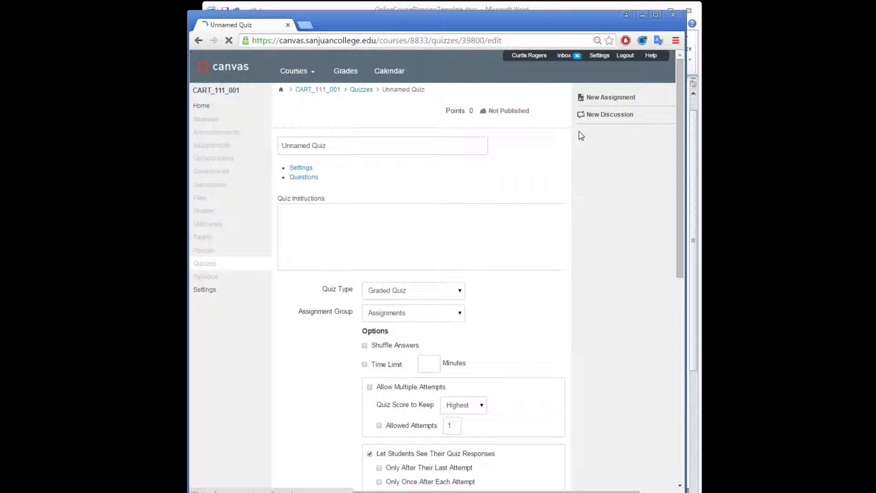
left_click(333, 151)
double_click(310, 145)
type("Cooki")
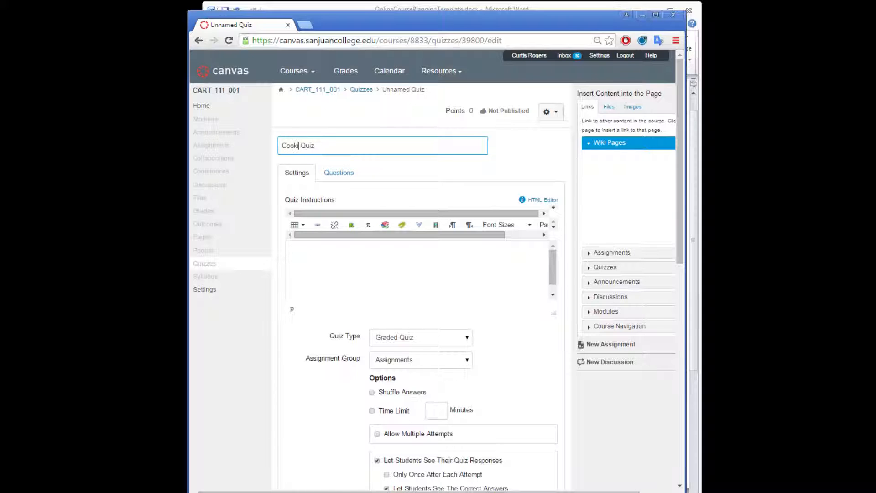
left_click(542, 375)
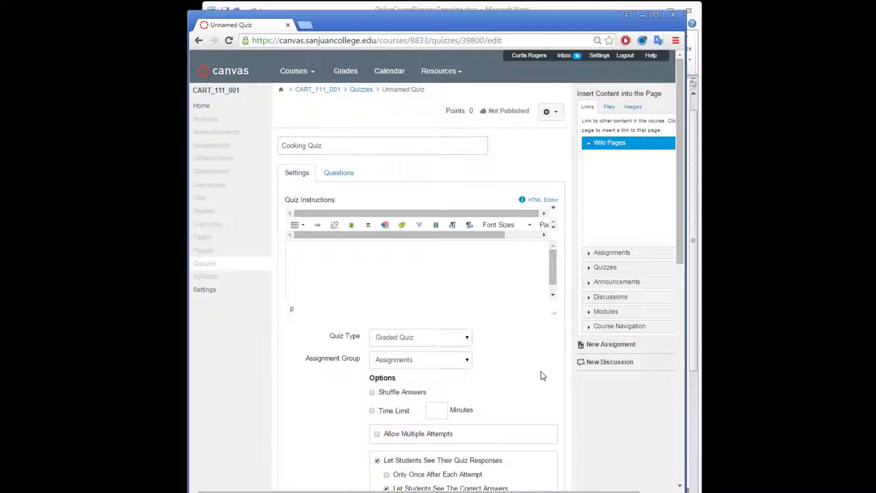
scroll(543, 384, "down", 10)
left_click(539, 436)
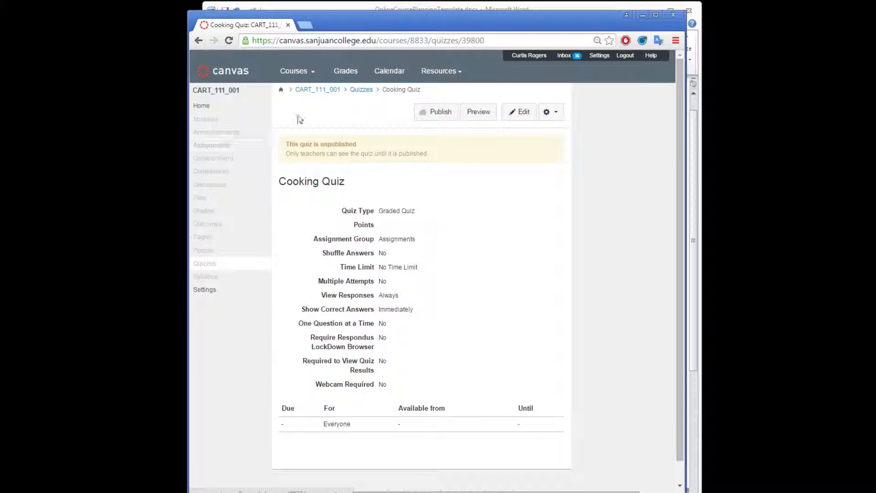
Step: Review the content pages listed in the Word course plan, and create and save an empty Canvas page titled Welcome
left_click(354, 6)
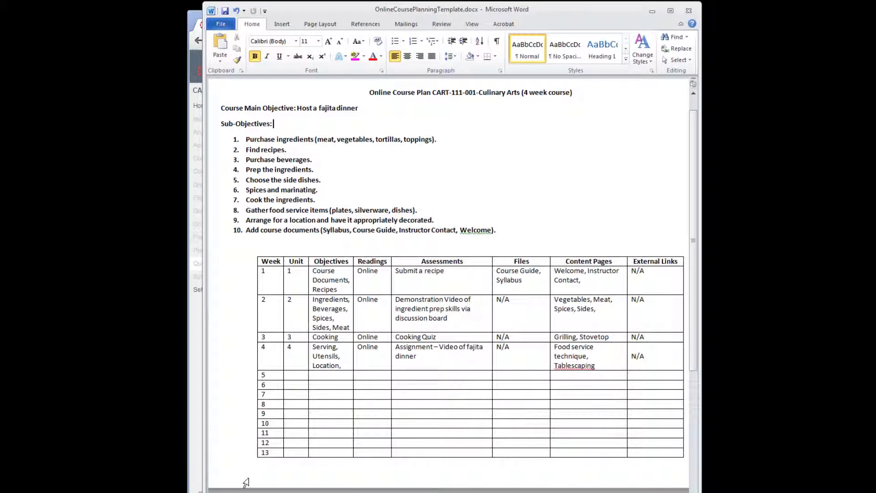
left_click(195, 461)
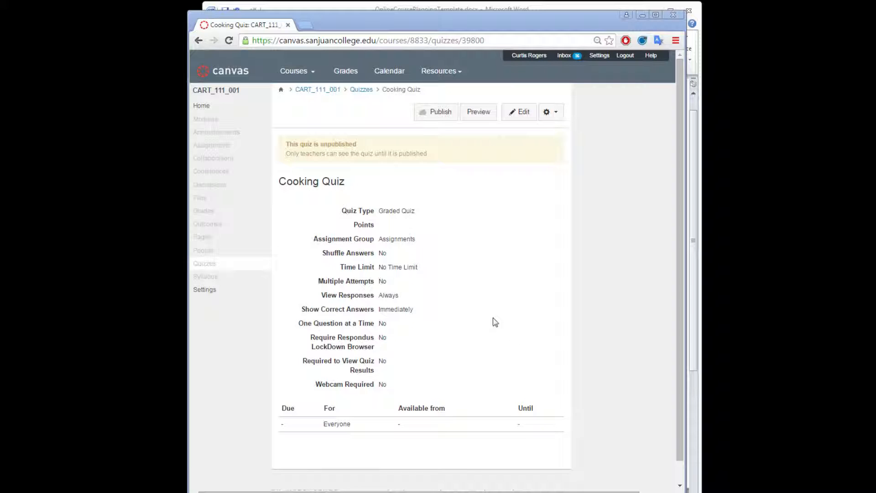
left_click(205, 238)
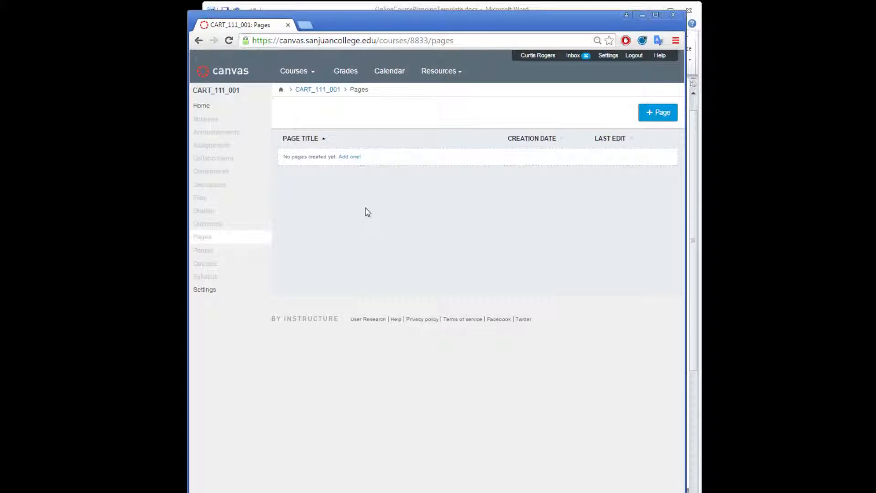
left_click(360, 7)
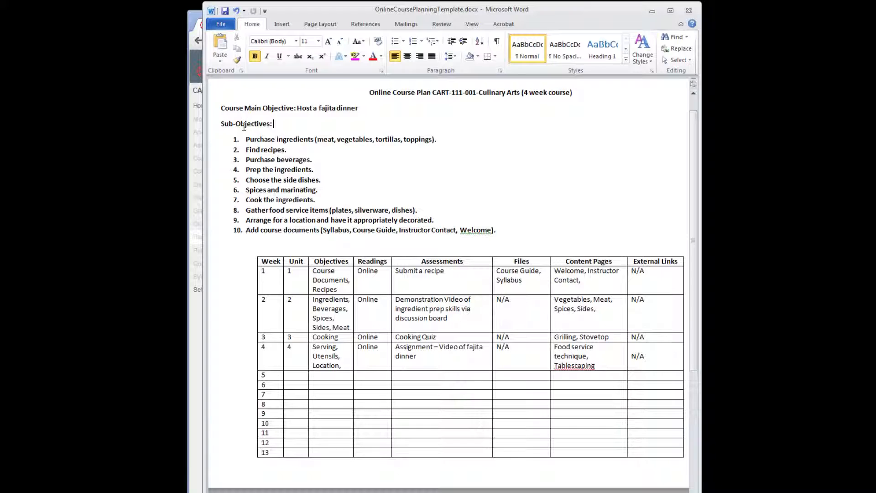
left_click(200, 458)
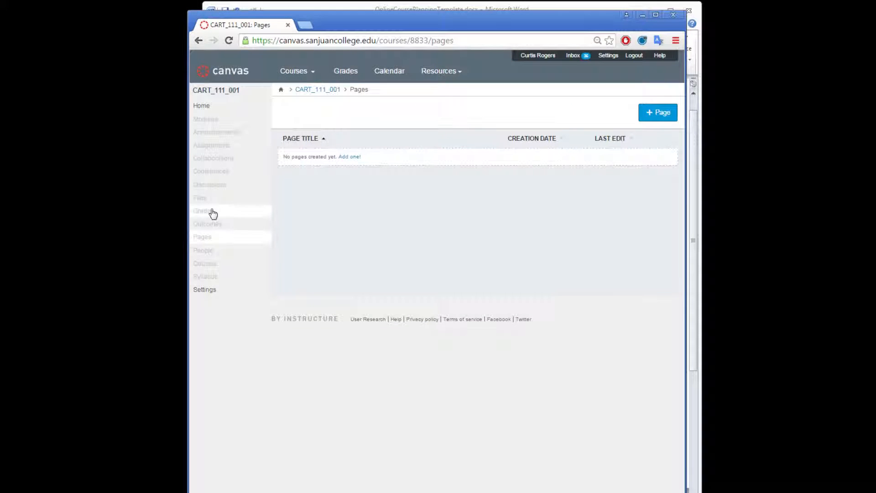
left_click(660, 113)
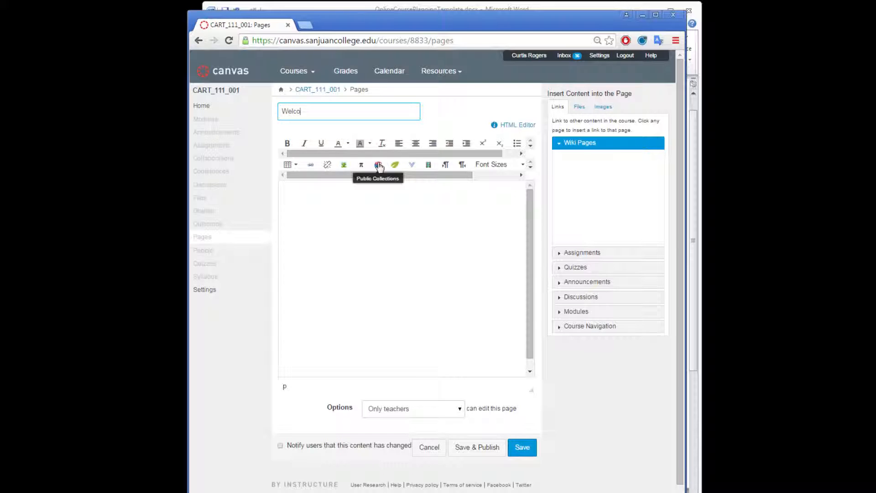
left_click(521, 446)
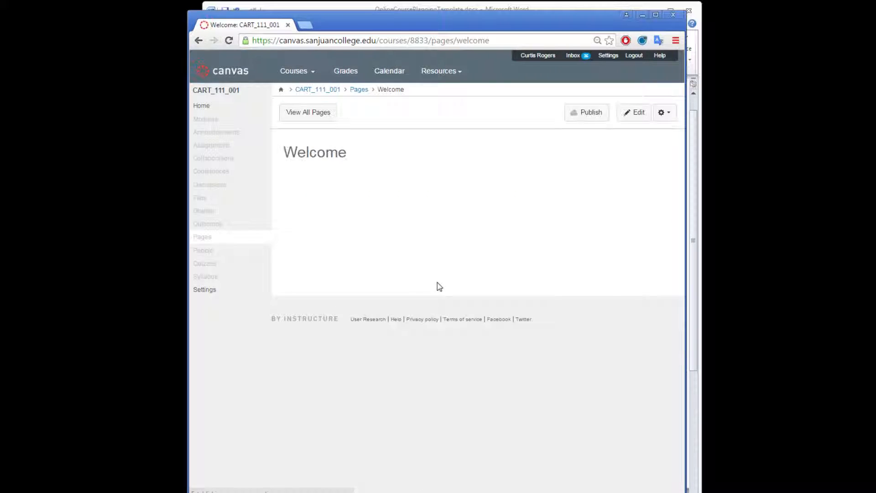
Step: Create and save a second empty content page titled Instructor Contact
left_click(202, 239)
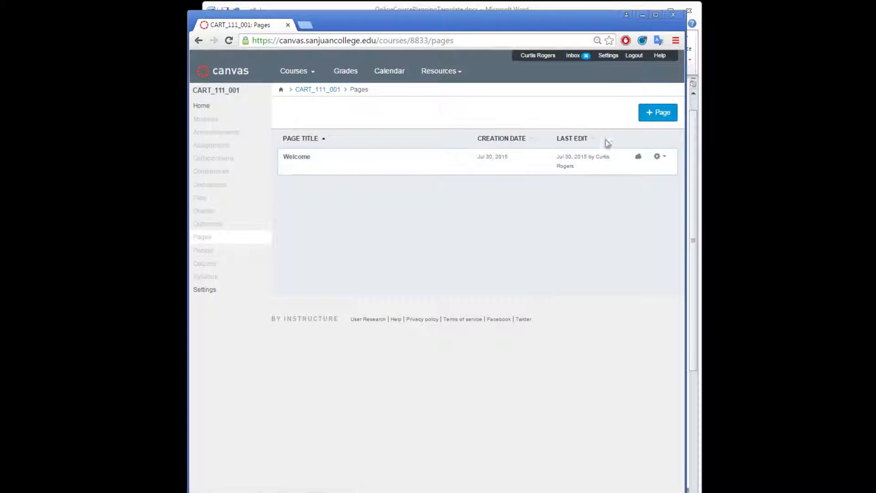
left_click(657, 115)
type("Instructor Contact")
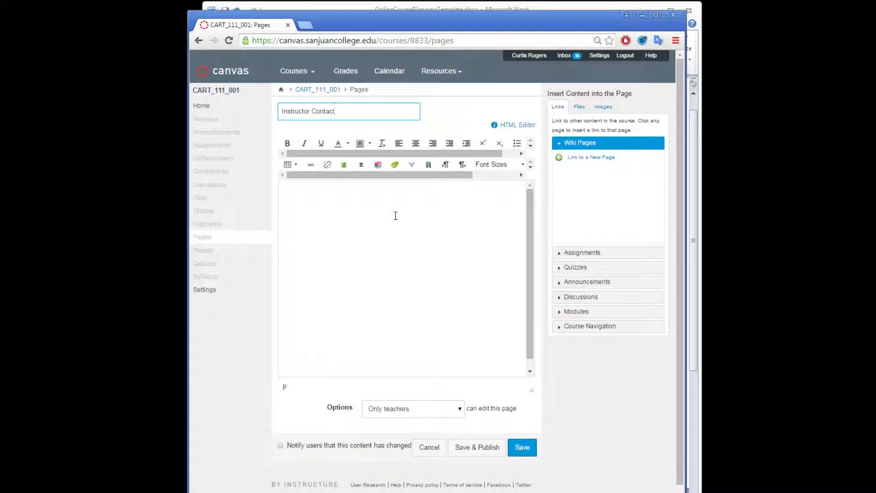
left_click(521, 447)
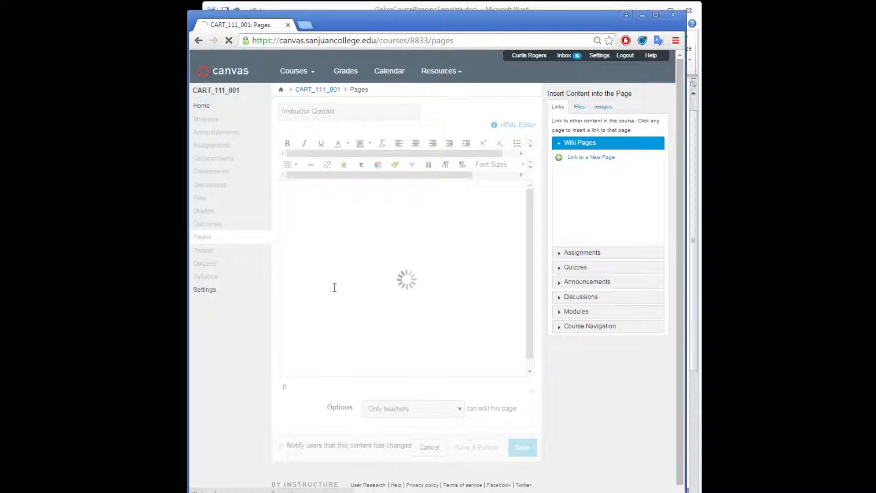
Step: Publish the Instructor Contact, Start Here and Welcome pages from the course's page list
left_click(203, 238)
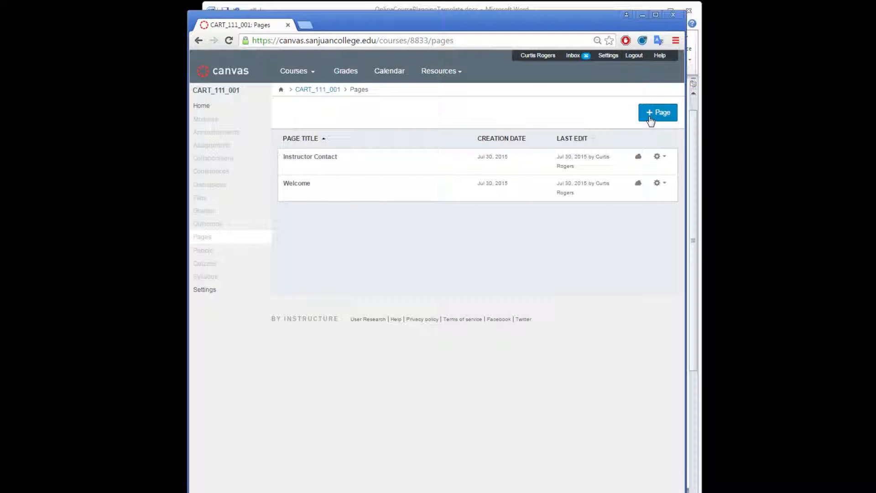
left_click(529, 8)
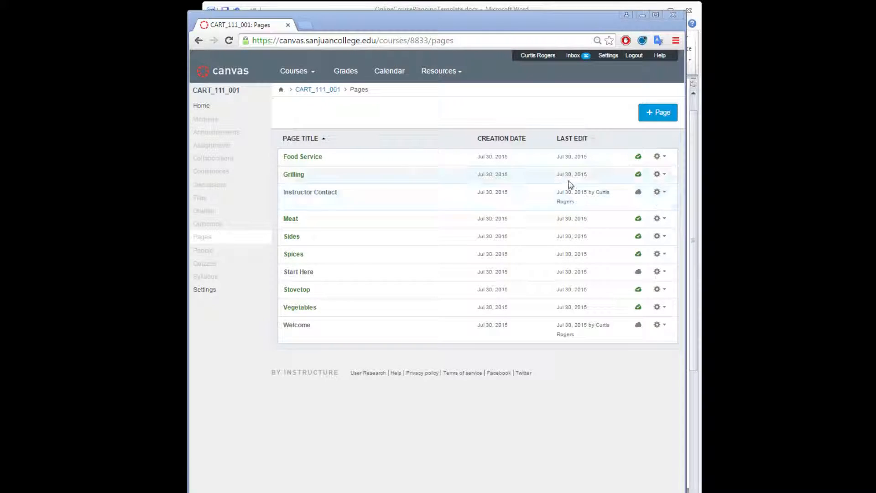
left_click(639, 194)
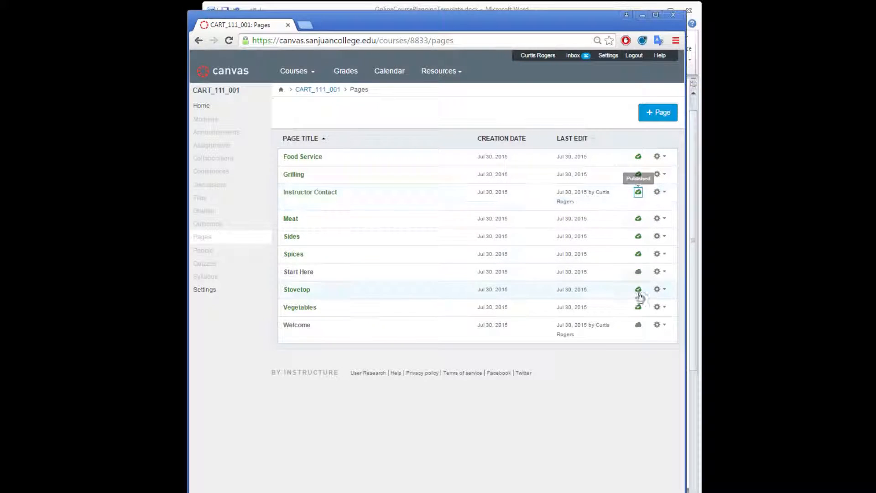
left_click(638, 272)
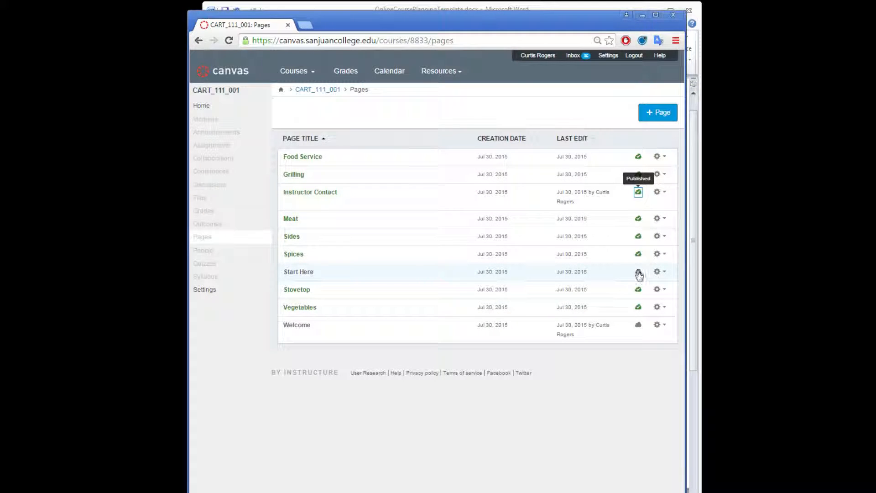
left_click(638, 335)
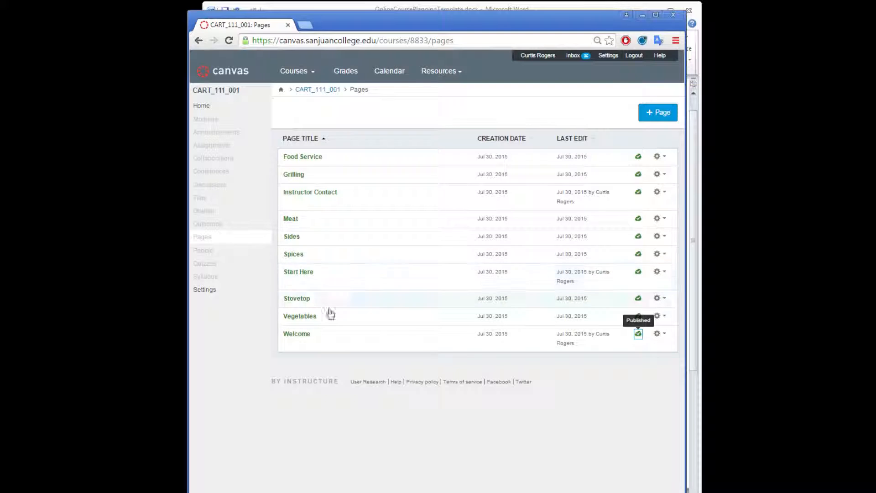
Step: Add a new content page named Start Here Overview to the Start Here module, without indentation
left_click(206, 121)
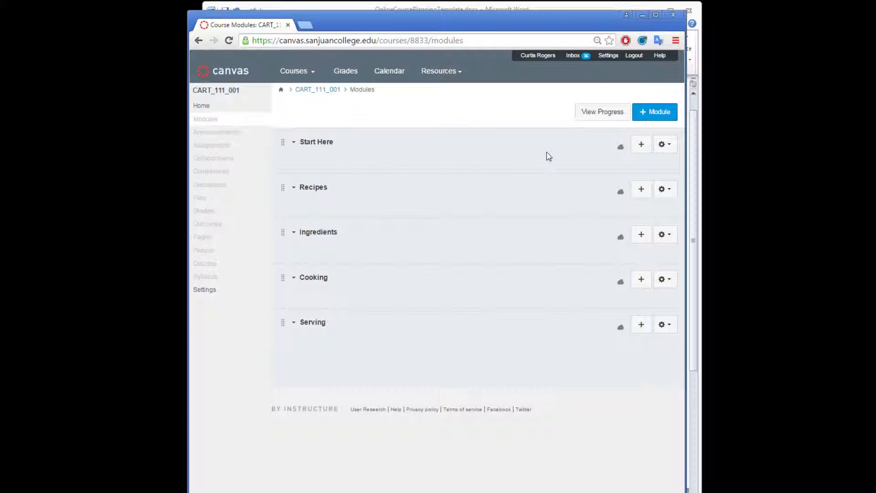
left_click(642, 145)
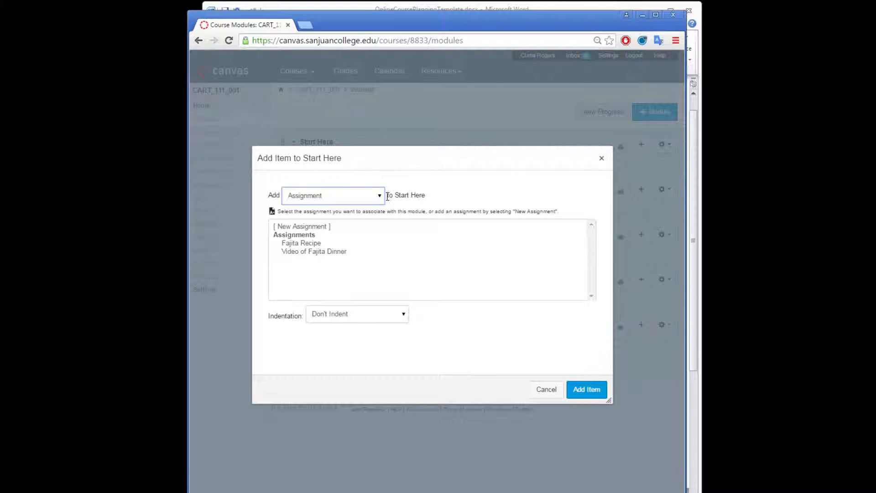
left_click(348, 197)
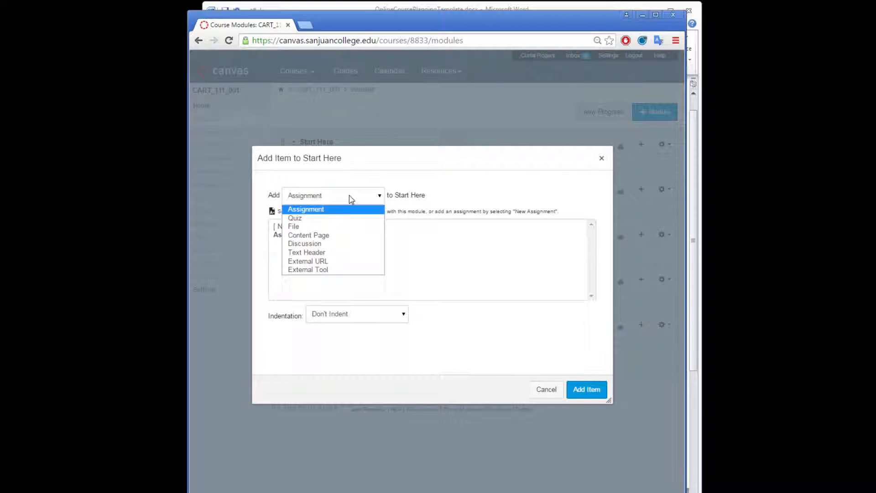
left_click(343, 236)
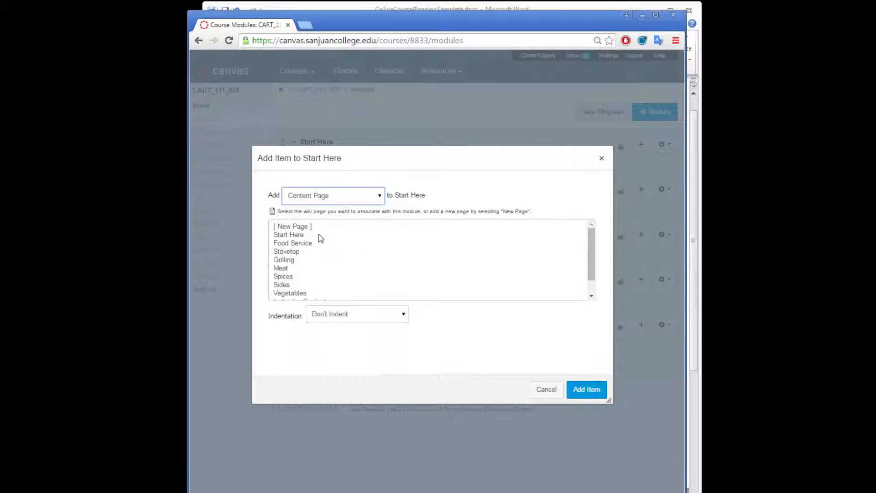
left_click(297, 227)
left_click(338, 319)
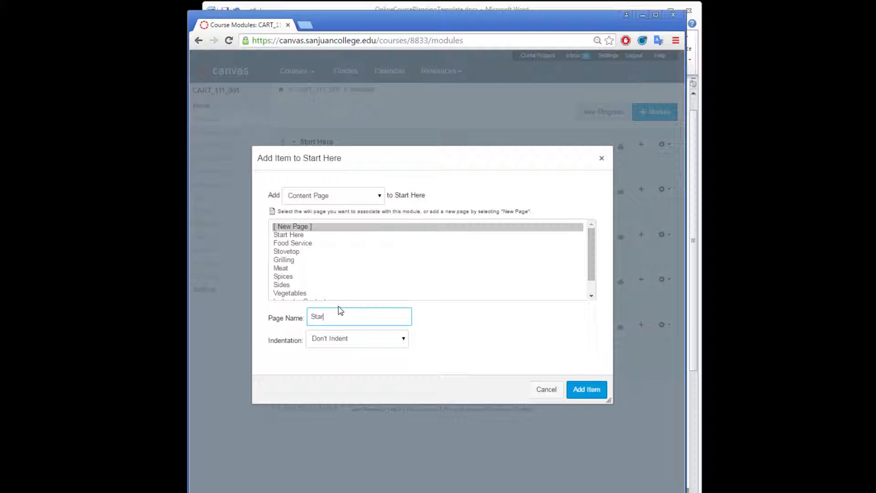
type("Overview")
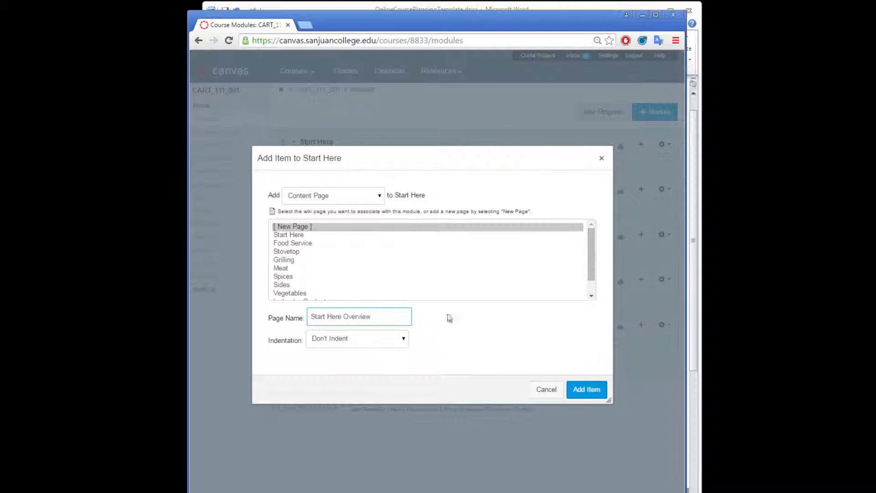
left_click(587, 389)
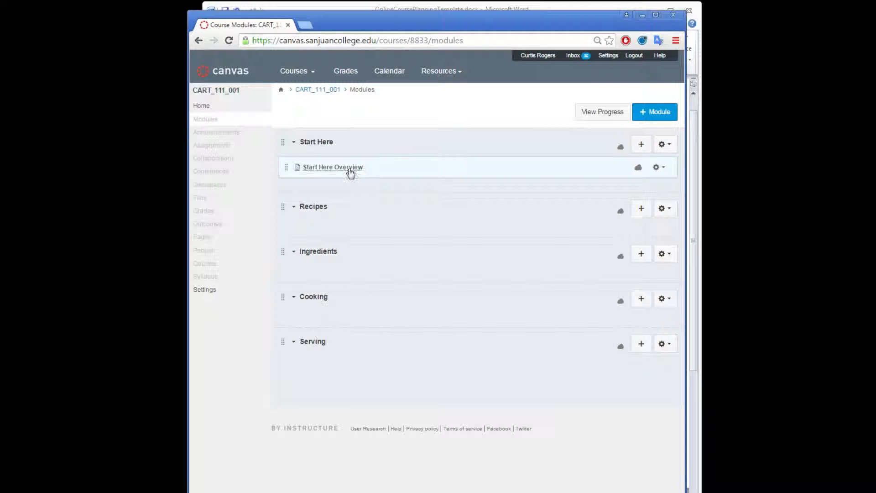
Step: Edit the Start Here Overview page in the Start Here module and enter "Welcome students!" as its body text
left_click(328, 169)
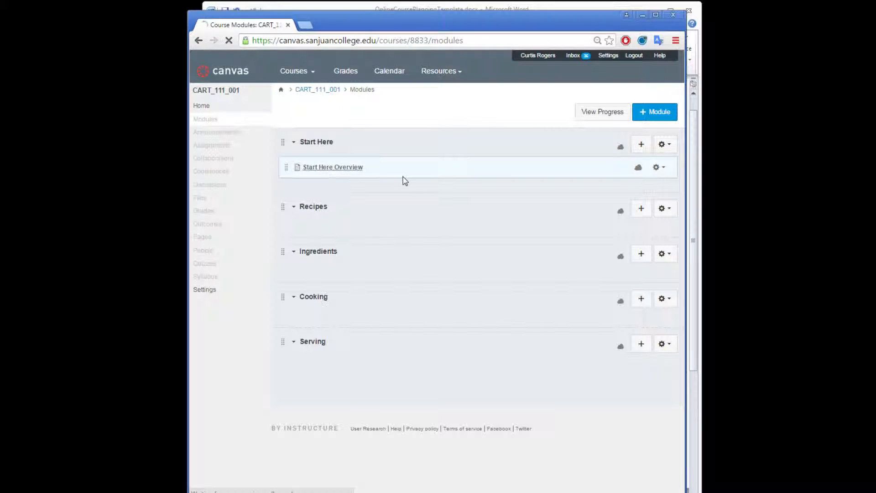
left_click(640, 114)
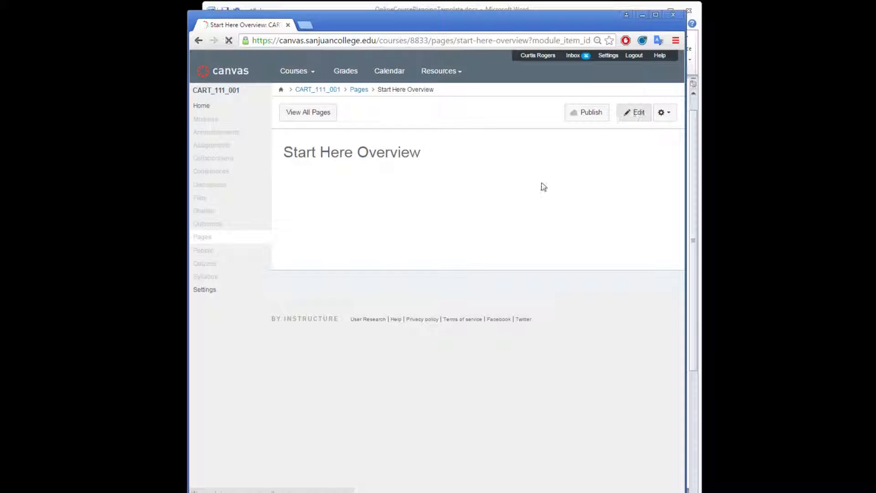
left_click(376, 198)
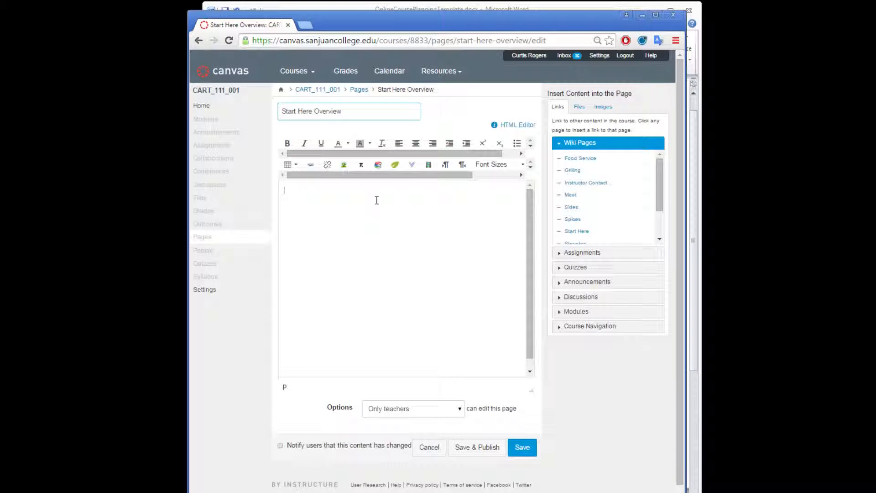
type("W")
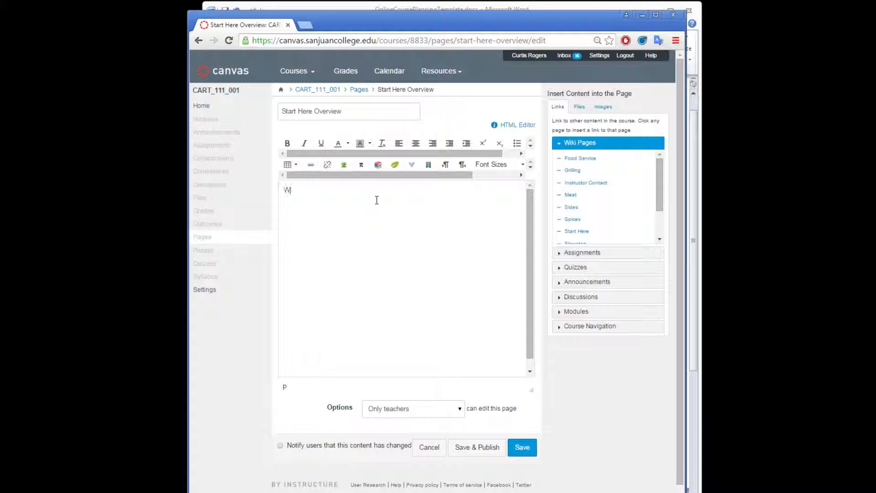
type("elcome stu")
key("BackSpace")
type("udents!")
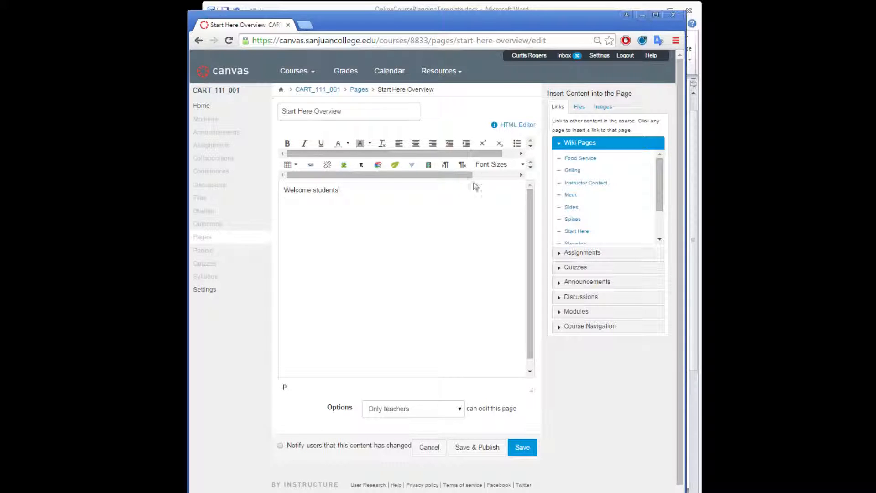
Step: Start a numbered list with the item "Check out the Start Here page:" followed by a link to the Start Here wiki page
left_click(531, 145)
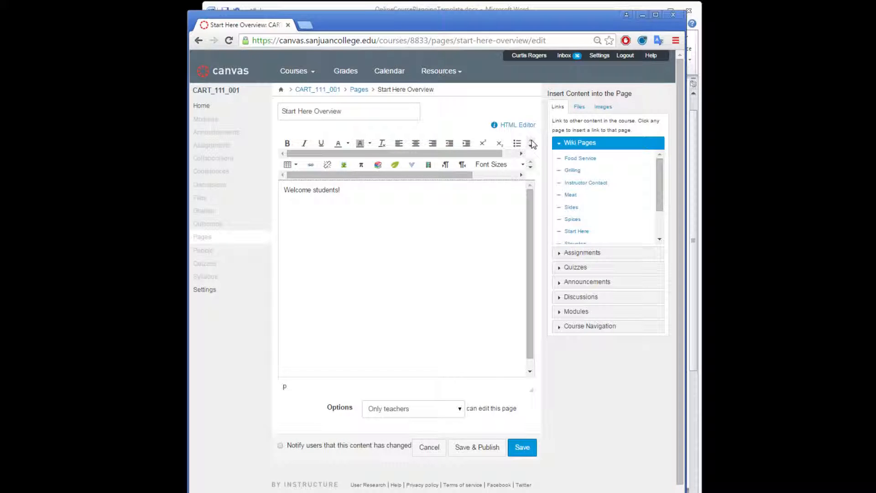
left_click_drag(500, 153, 517, 157)
left_click(517, 142)
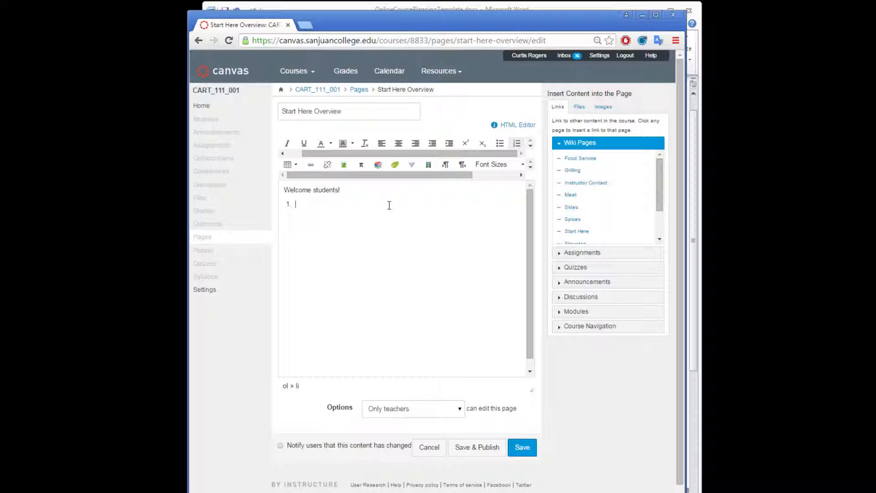
type("Check out the Start Here page:")
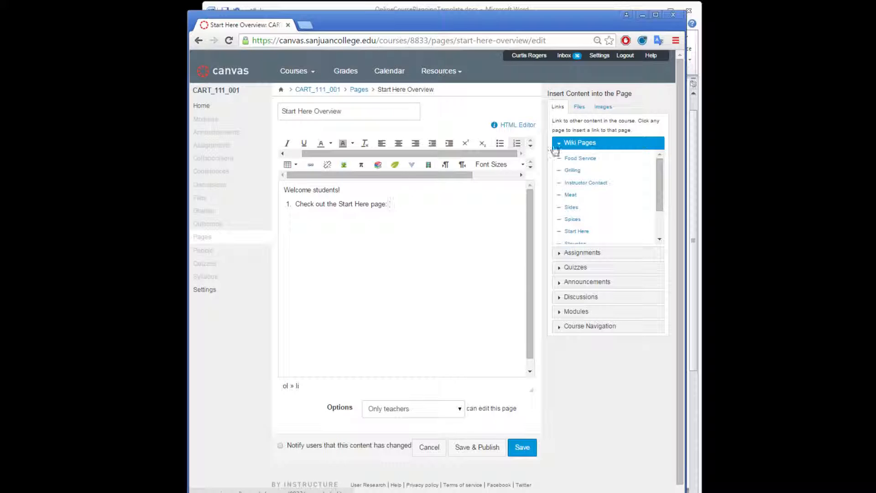
left_click(595, 252)
left_click(575, 142)
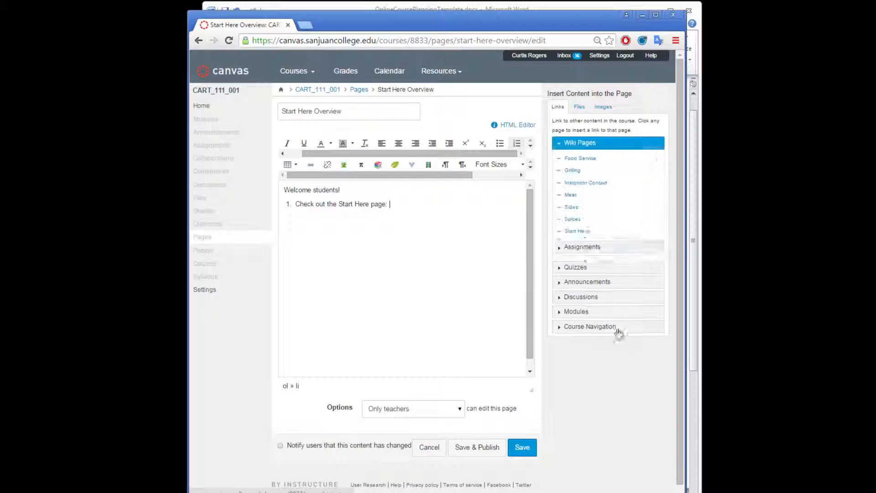
left_click(576, 231)
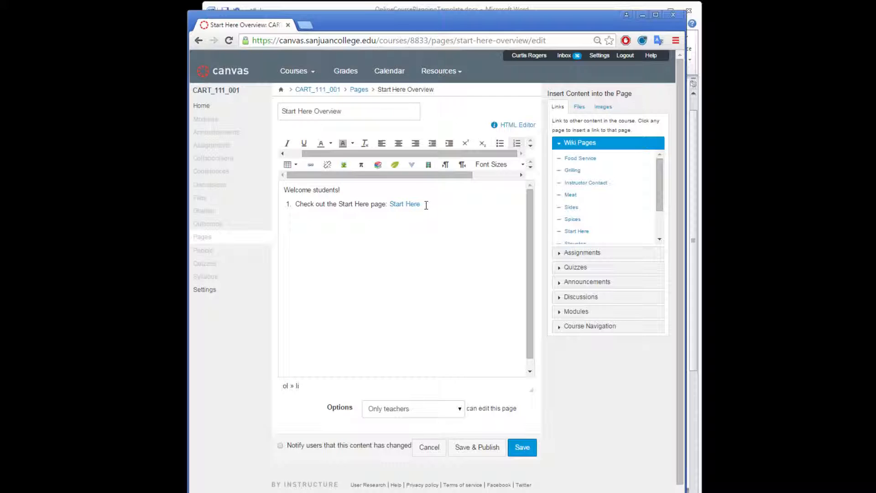
Step: Add a second list item reading "View Course Guide and Syllabus."
key("Return")
type("Now")
key("BackSpace")
key("BackSpace")
key("BackSpace")
key("BackSpace")
type("View Coursge")
key("BackSpace")
key("BackSpace")
type("e Guide and Syll")
key("BackSpace")
key("BackSpace")
type("llabus")
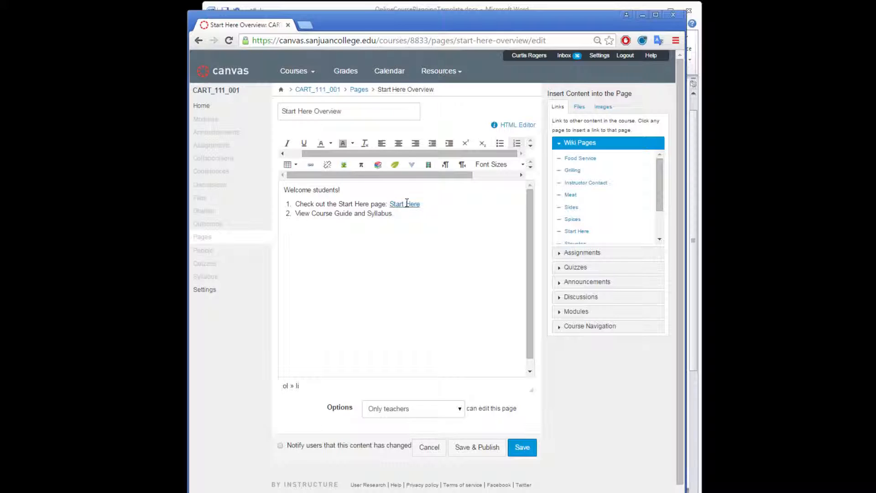
Step: Link the words "Course Guide" to a newly uploaded Course_Guide_Fall_2014.docx, stored in the course files folder
left_click(410, 205)
left_click_drag(312, 214, 351, 214)
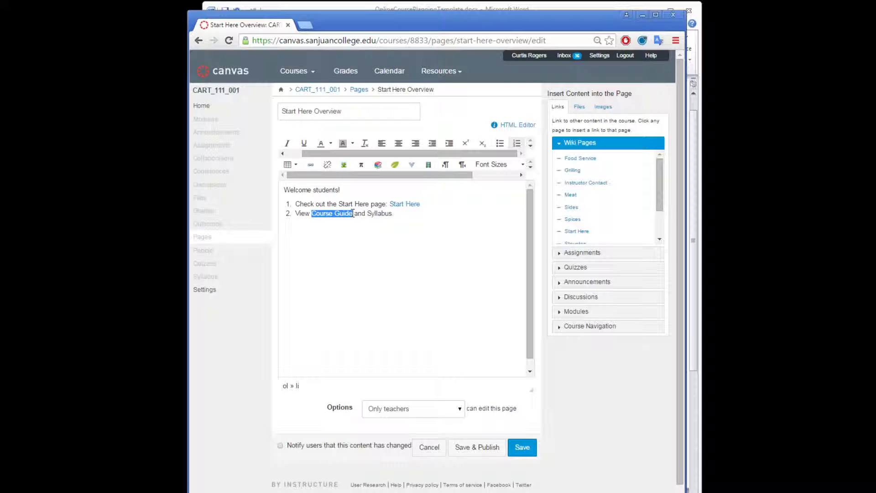
left_click(579, 109)
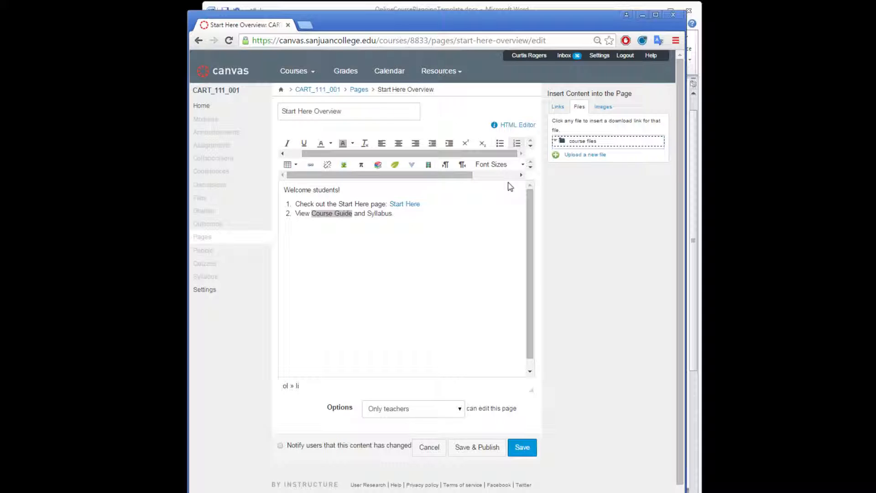
left_click(575, 155)
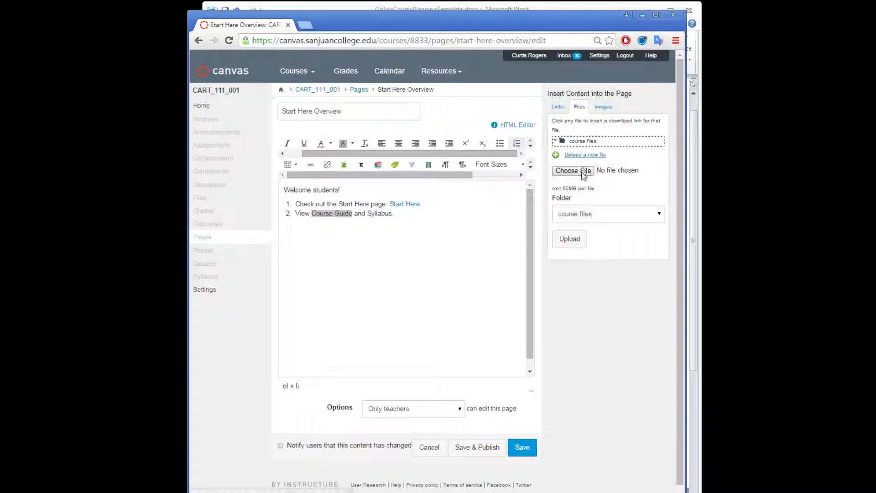
left_click(583, 172)
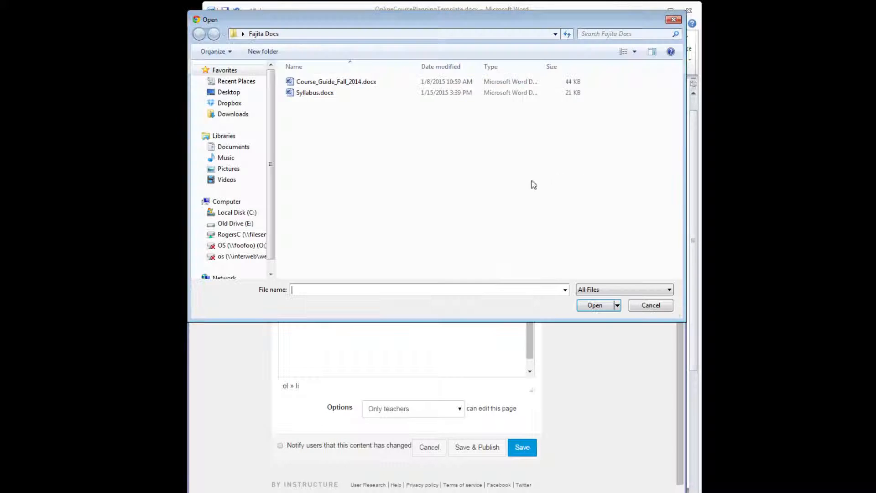
double_click(349, 83)
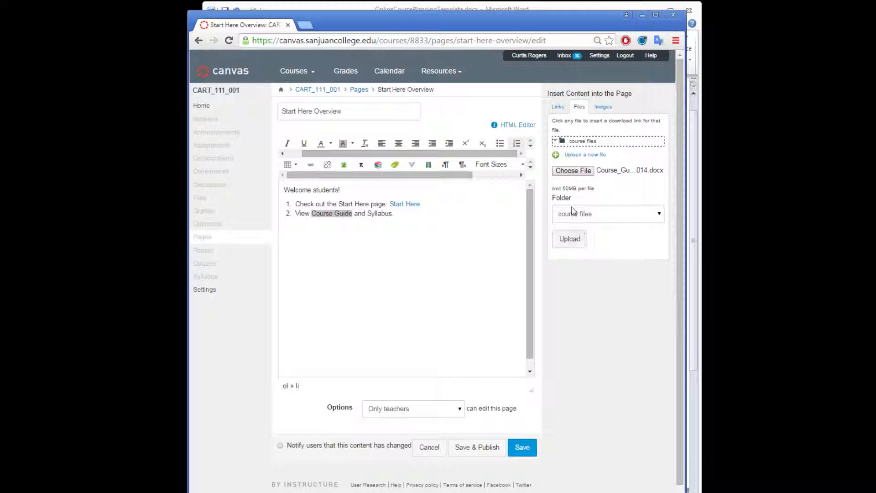
left_click(575, 244)
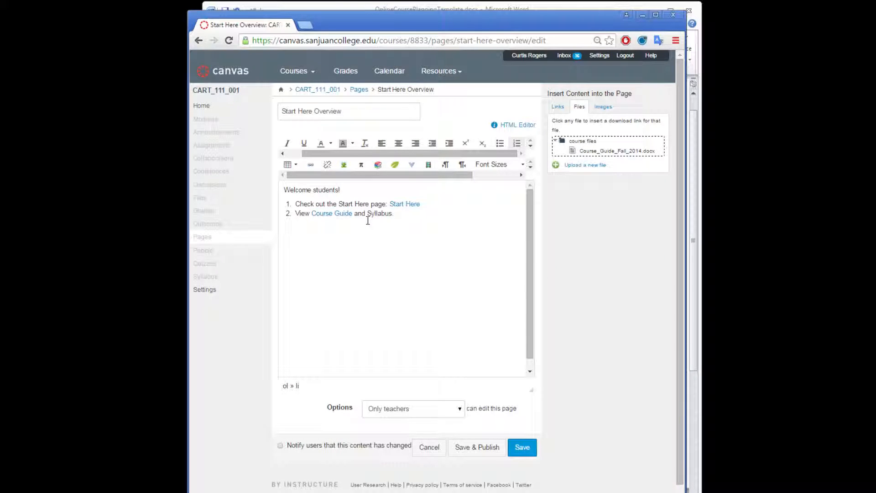
Step: Upload Syllabus.docx to the course files folder, inserting its link at the end of the second list item
left_click(393, 214)
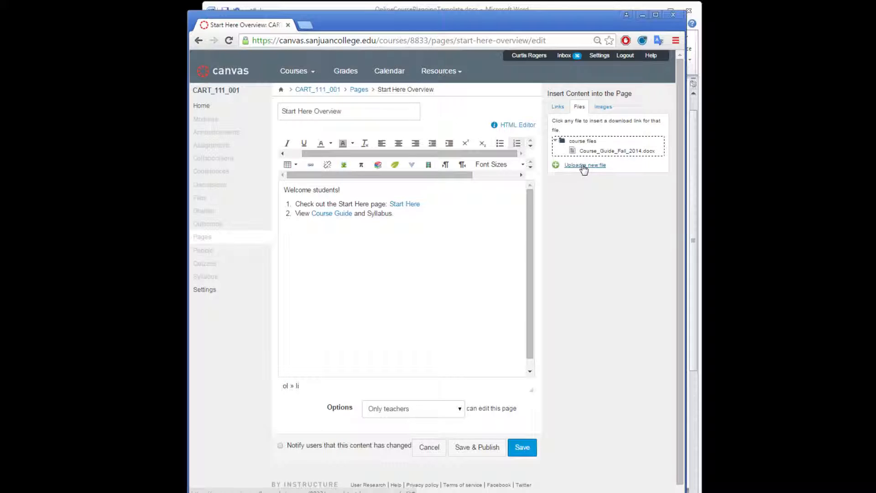
left_click(583, 167)
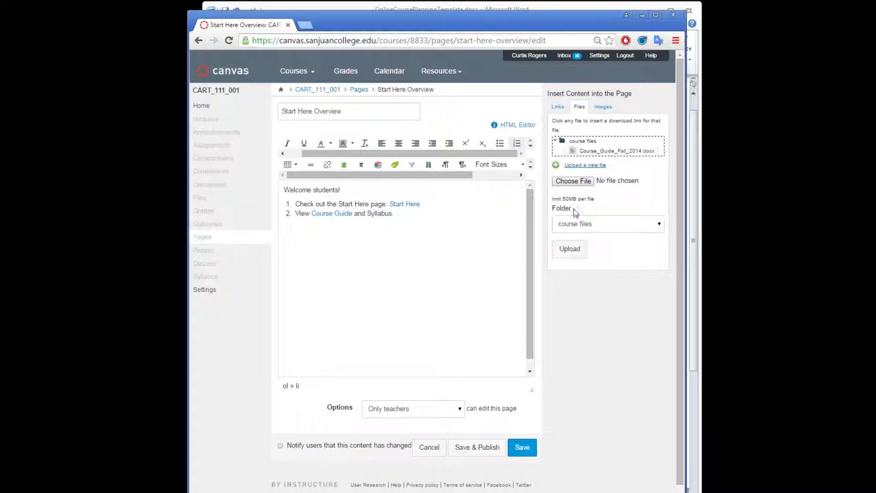
left_click(573, 181)
left_click(303, 92)
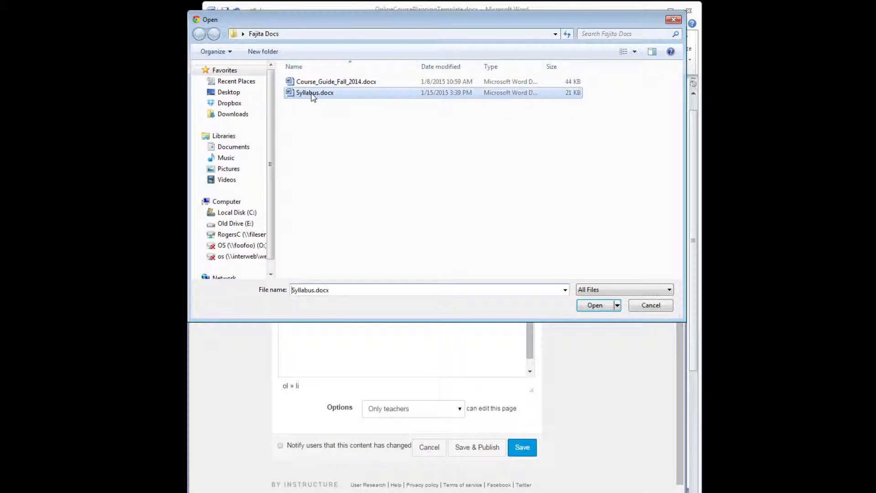
left_click(595, 305)
left_click(572, 251)
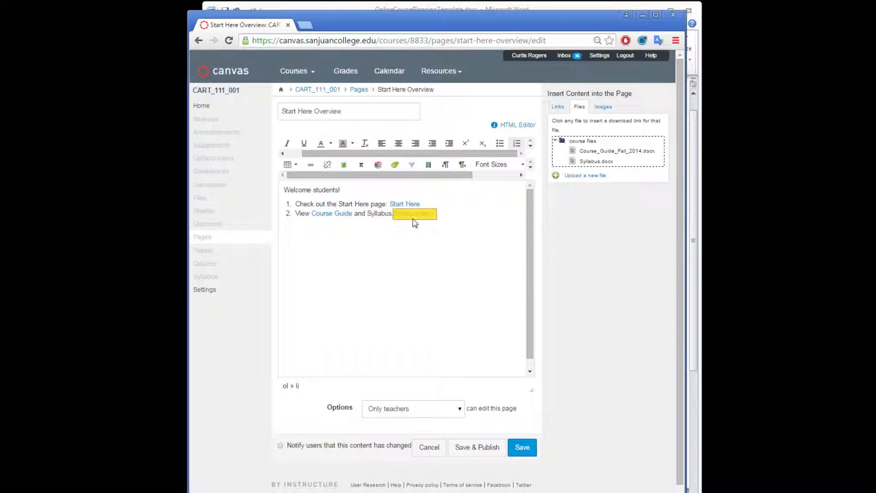
Step: Replace the inserted file link with a link to Syllabus.docx on the word "Syllabus", and save the page
left_click_drag(434, 214, 397, 221)
key("BackSpace")
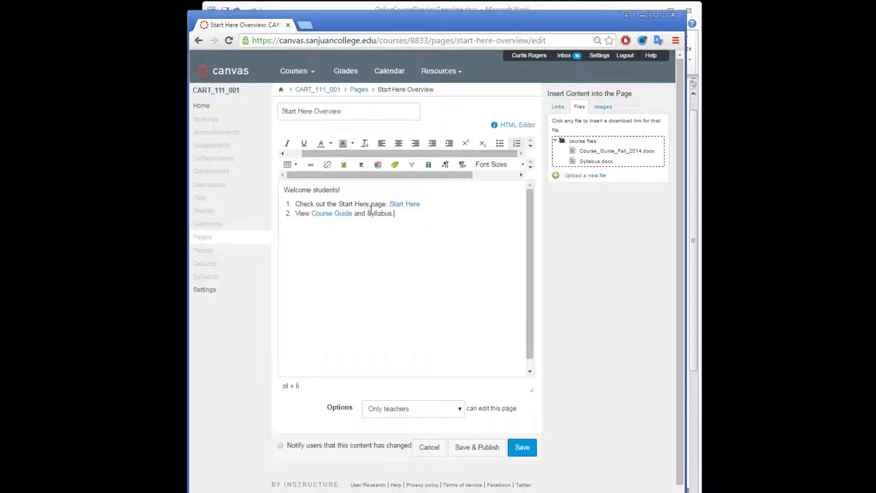
left_click_drag(367, 213, 391, 214)
left_click(593, 161)
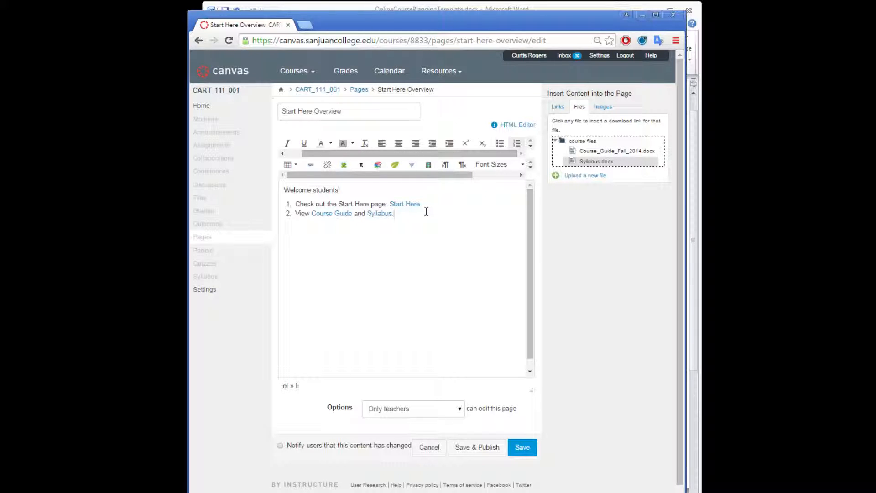
key("Return")
left_click(520, 448)
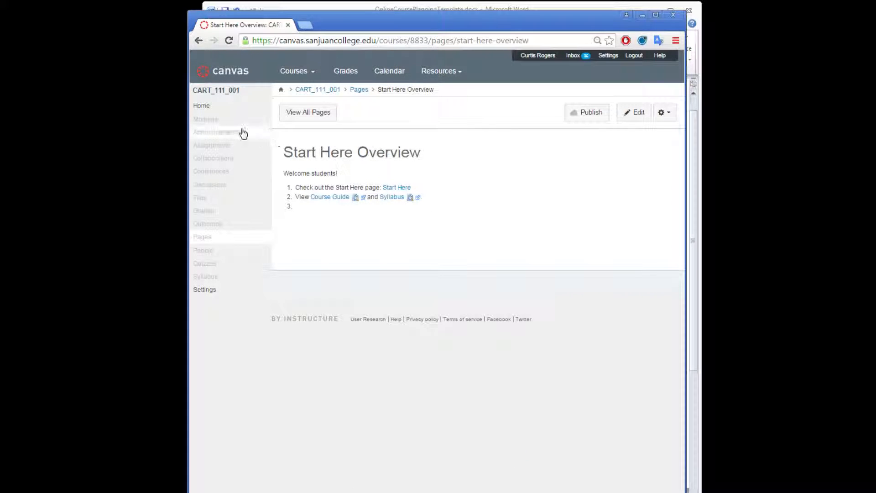
Step: Add a new content page named Recipes Overview to the Recipes module
left_click(206, 120)
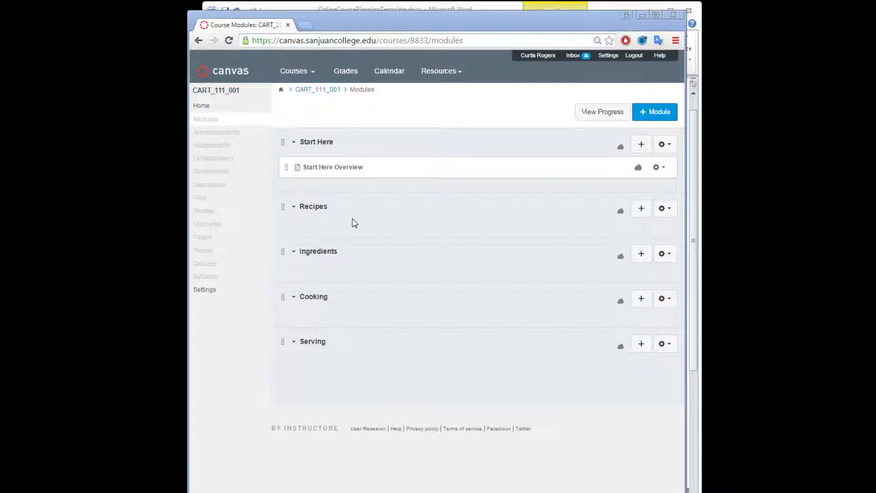
left_click(641, 209)
left_click(320, 196)
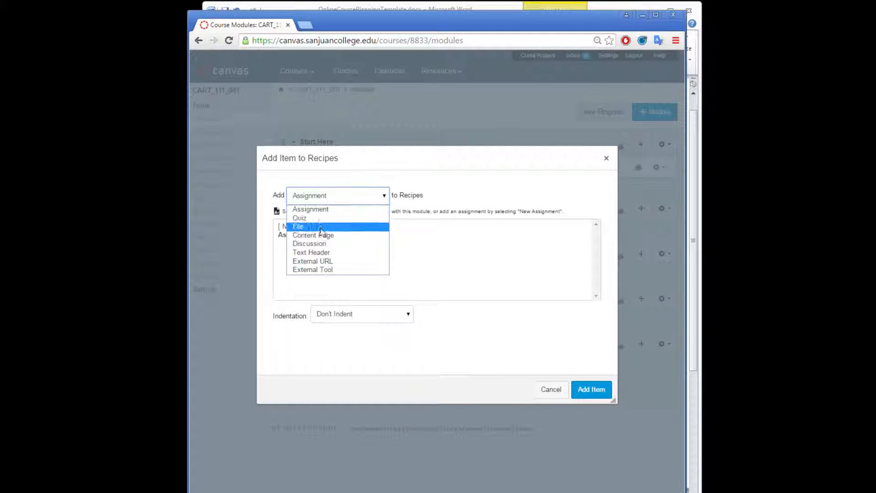
left_click(321, 235)
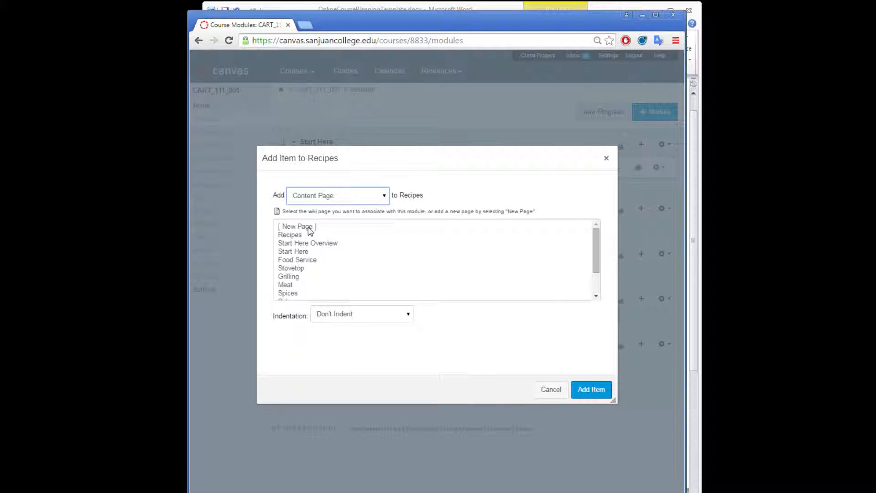
left_click(309, 228)
left_click(340, 314)
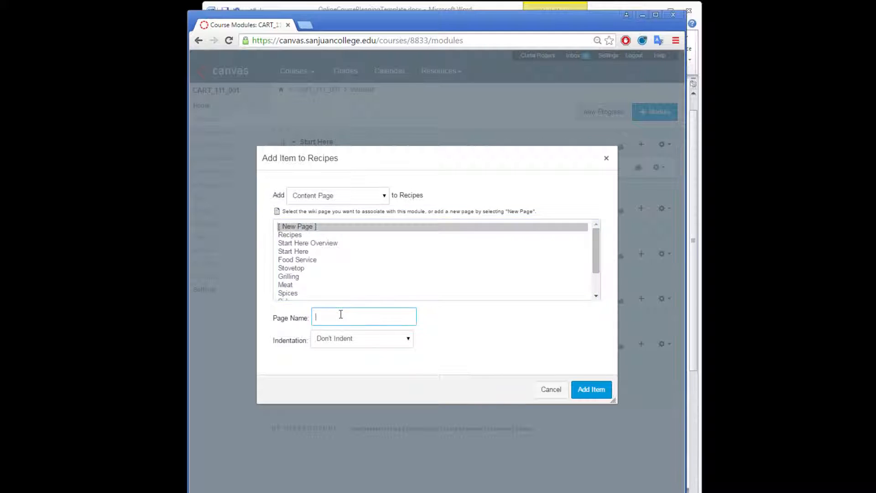
type("Recipes overview")
key("Delete")
type("O")
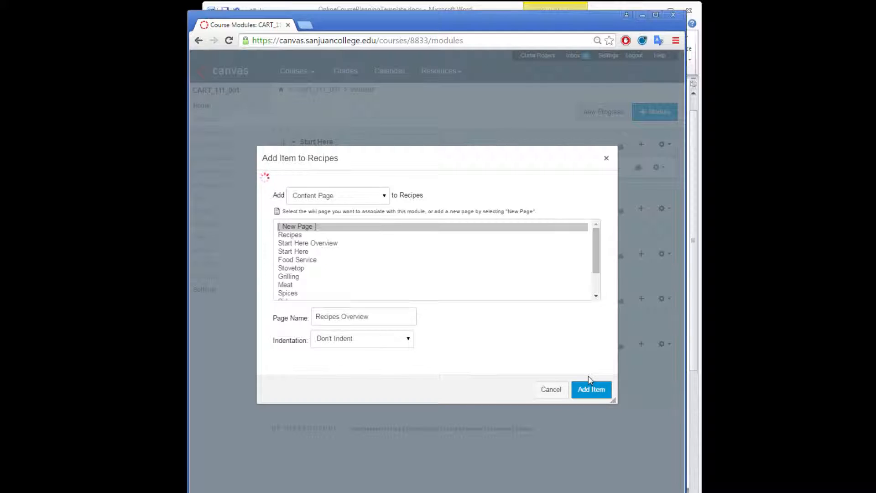
left_click(589, 387)
Step: Edit the Recipes Overview page and enter "Brief instructions go here." as its opening line
left_click(343, 231)
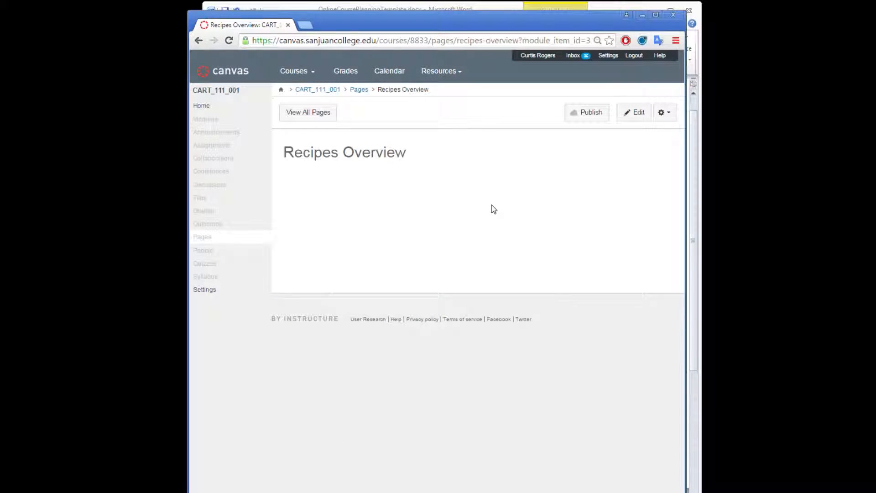
left_click(637, 112)
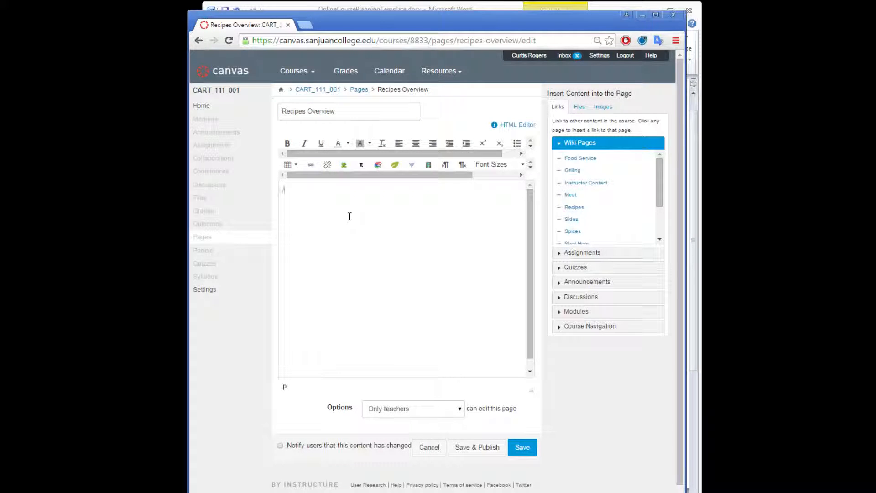
type("Briefd")
key("BackSpace")
key("BackSpace")
type("instructions go here.")
key("Return")
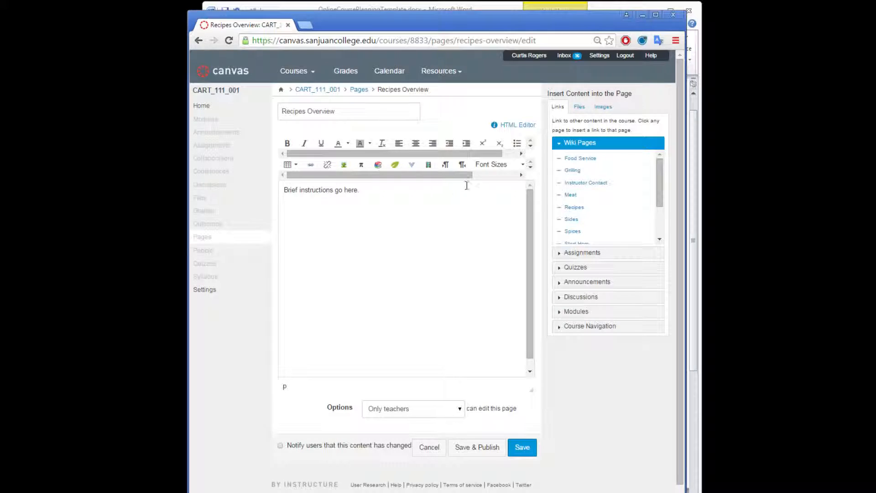
Step: Start a numbered list below the opening line with "Check out the recipe page:" followed by a link to the Recipes page
left_click(521, 154)
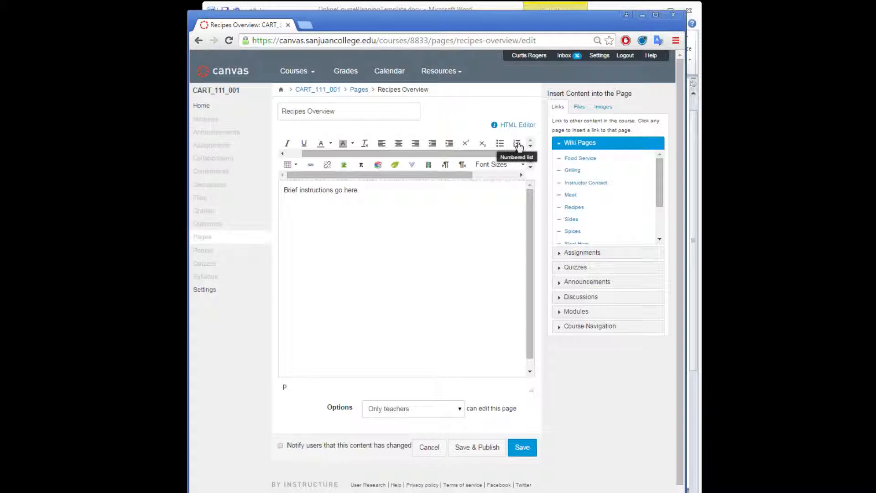
left_click(518, 144)
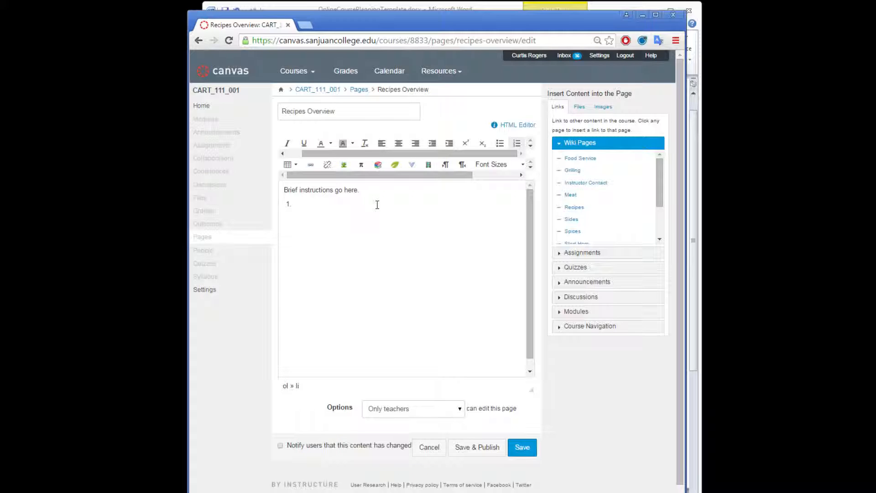
type("Check out the recipe page:")
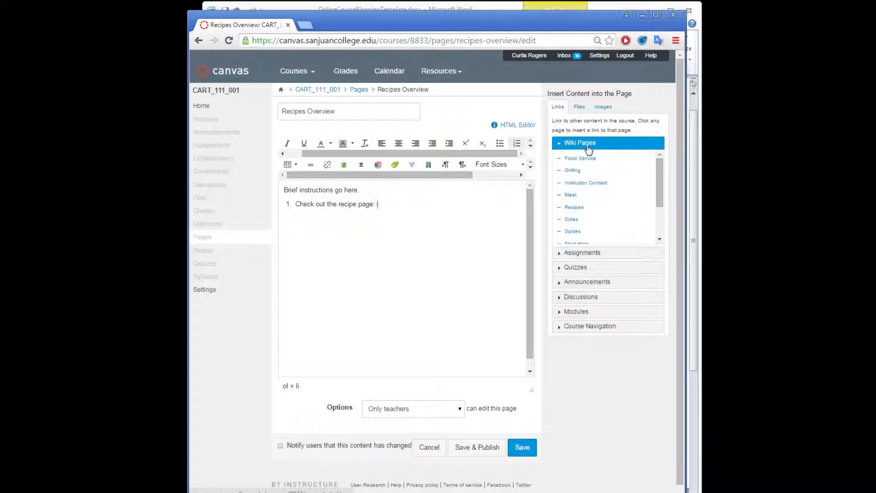
left_click(579, 208)
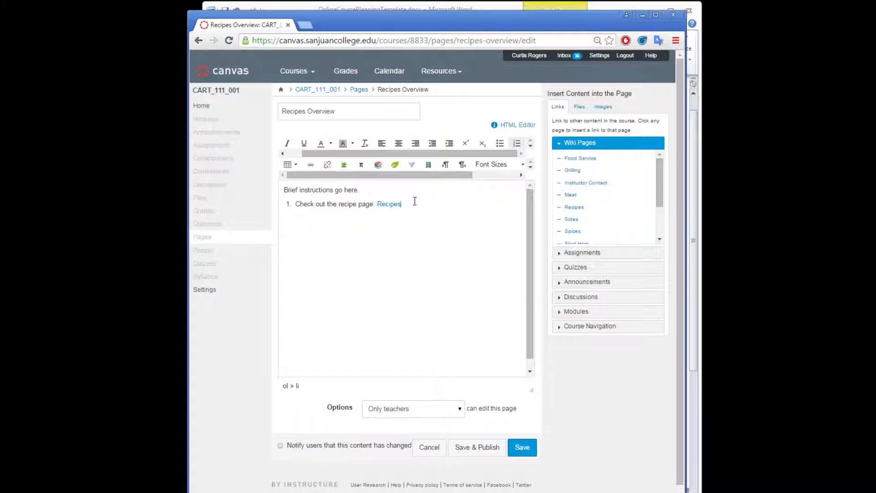
Step: Add a second list item reading "Complete this assignment:" followed by a link to the Fajita Recipe assignment
key("Return")
type("Complete this assignment:")
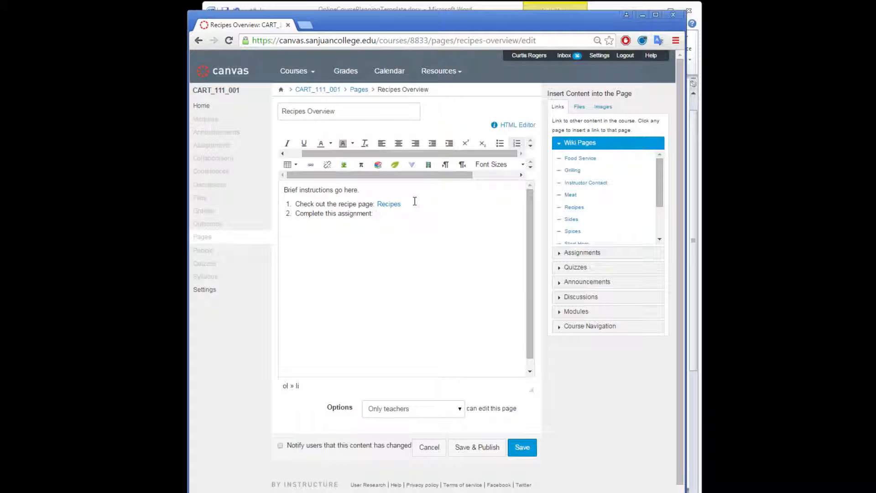
left_click(583, 252)
left_click(579, 197)
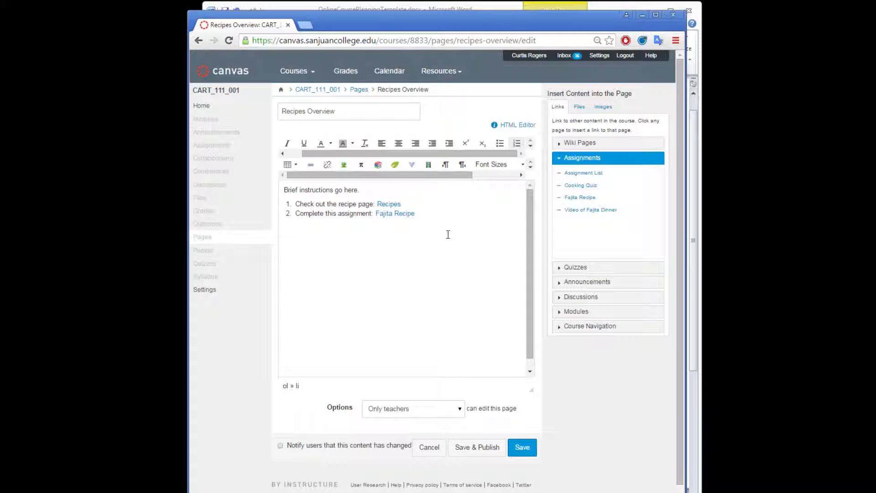
Step: End the numbered list and add a "Resources:" line below it
key("Return")
key("BackSpace")
key("Return")
key("Return")
type("Resour")
type("ces in")
key("BackSpace")
key("BackSpace")
key("BackSpace")
type(":")
Step: Start a new numbered list under the "Resources:" line with the item "Check out these websites"
key("Return")
left_click(516, 143)
type("Check out these websiutes")
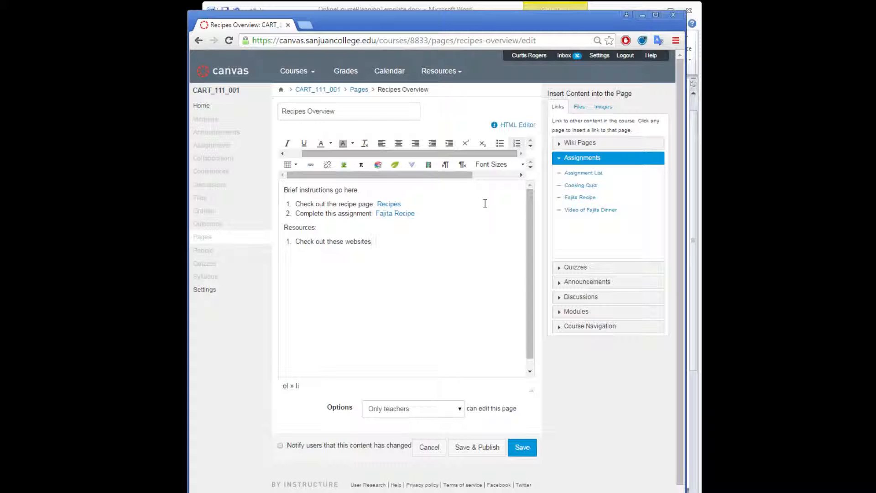
key("Return")
Step: Change the "Resources" heading to "Extra Practice", remove the empty second list item under it, and save the page
left_click_drag(316, 227, 285, 220)
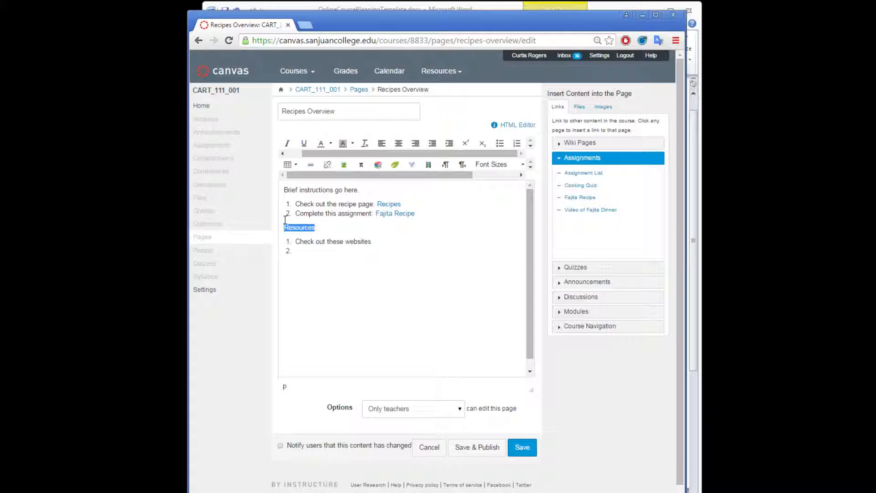
type("Extra Practivce:")
left_click(327, 251)
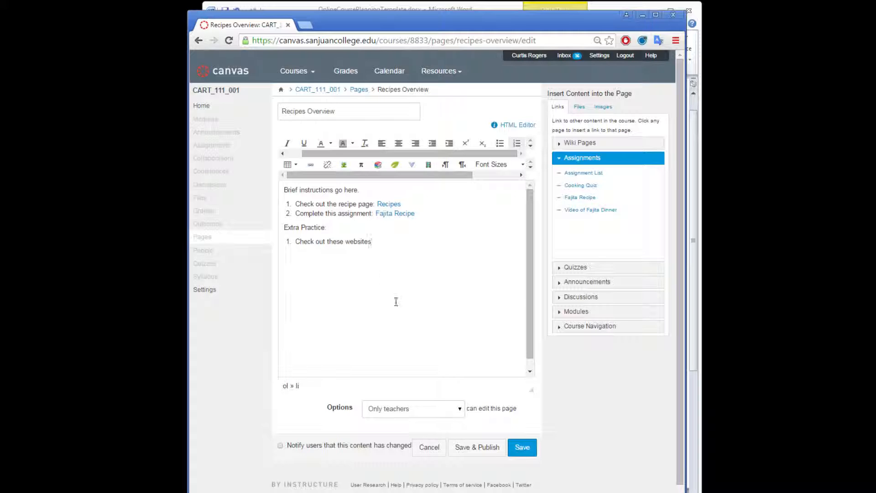
left_click(513, 450)
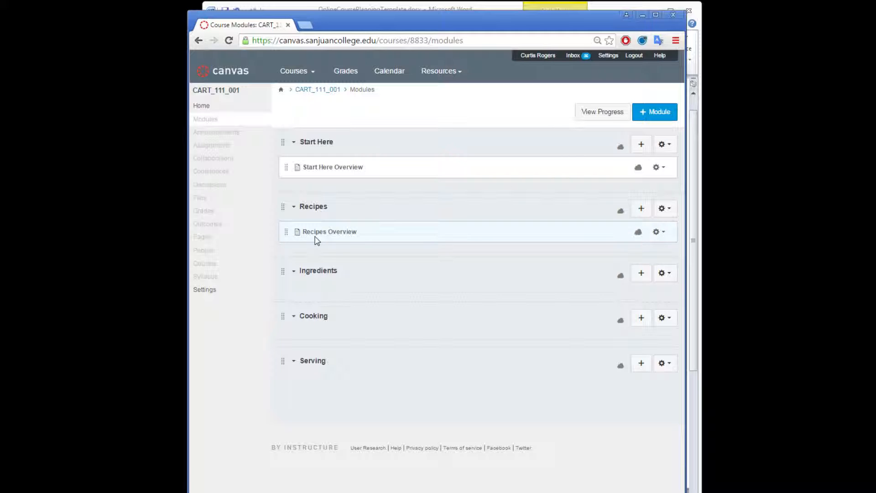
Step: Switch to the Word course plan to check the weekly table, and return to the Canvas modules list
left_click(370, 10)
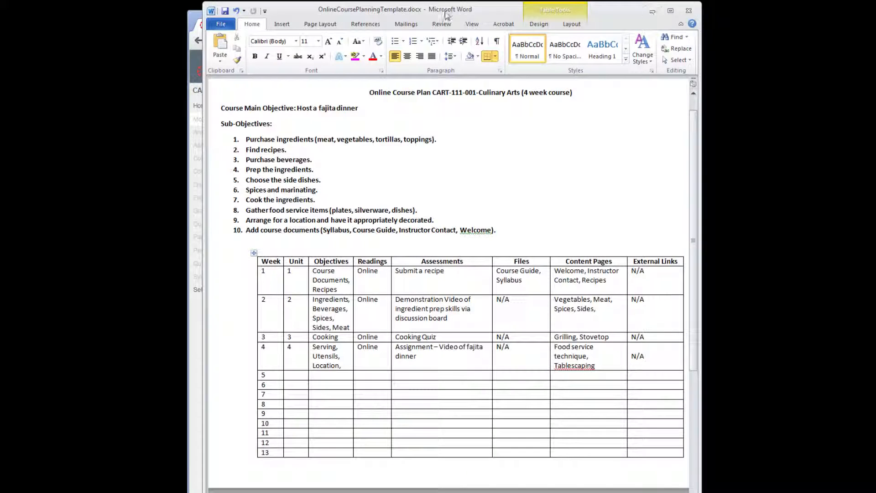
left_click(195, 17)
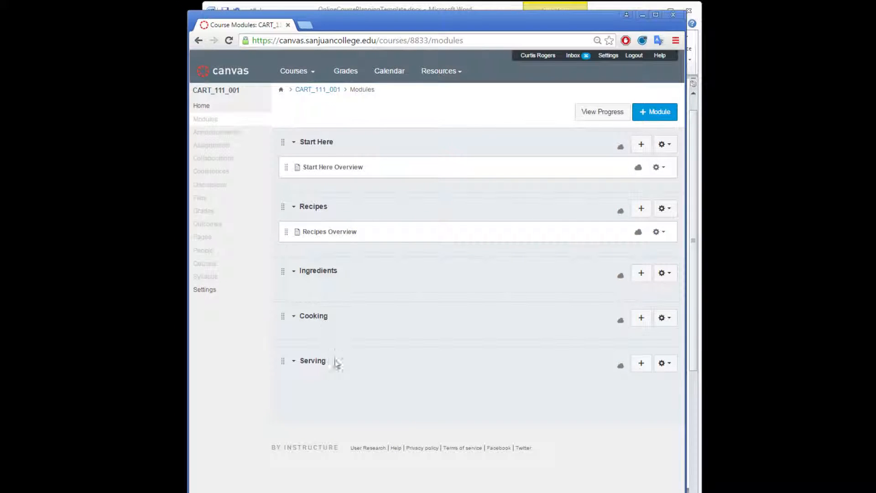